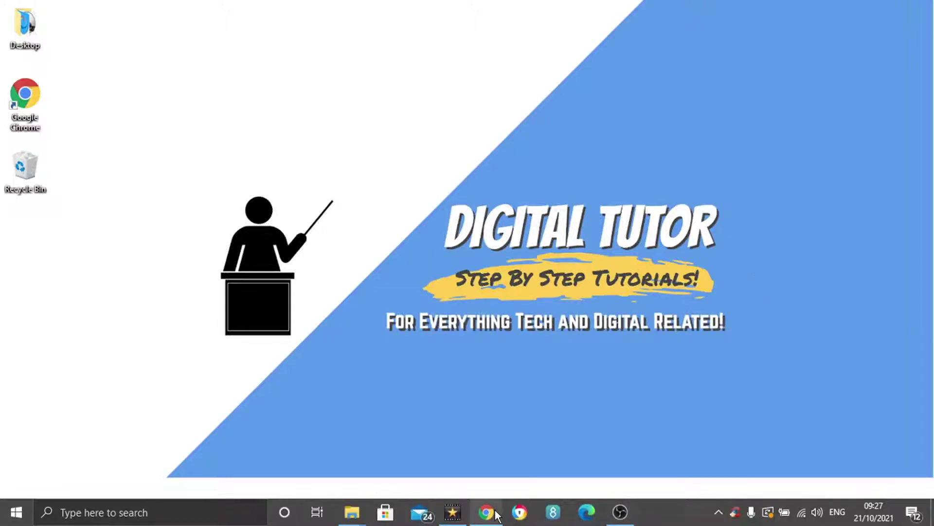
Step: Switch to Chrome and search Google for "discord chat exporter"
left_click(488, 511)
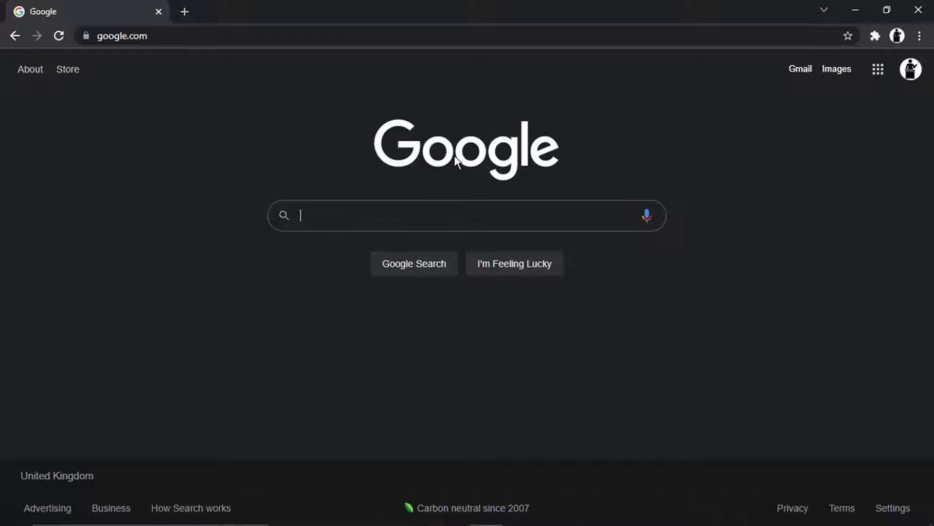
type("discord ch")
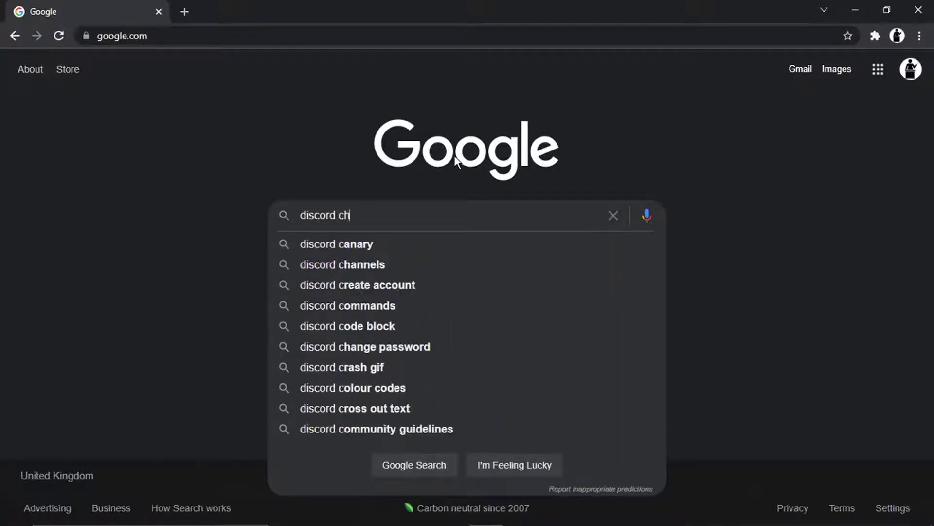
type("at export")
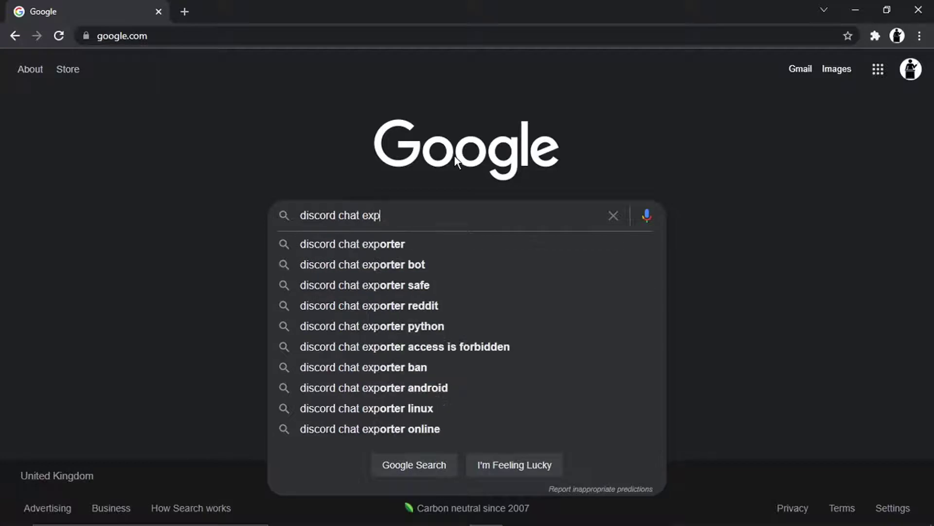
left_click(400, 244)
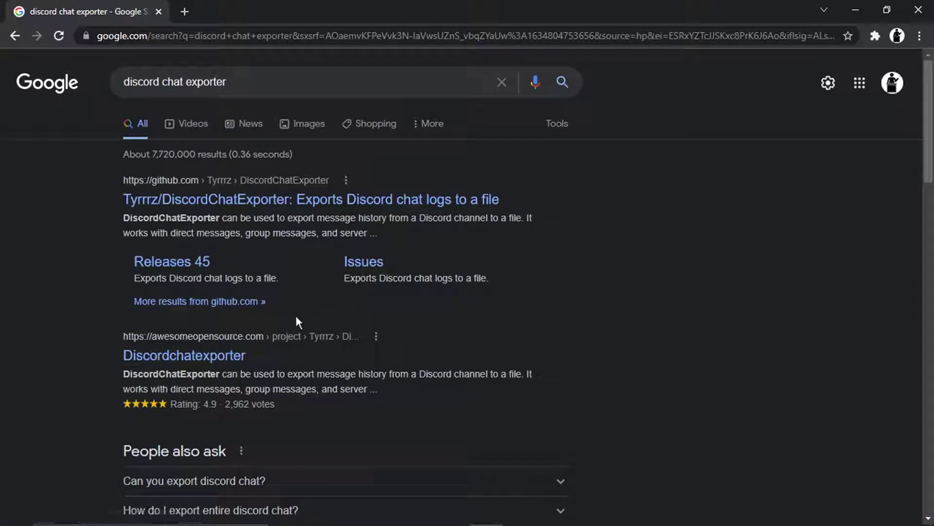
Step: Open the Awesome Open Source page for Discordchatexporter, accept its cookies, and follow the GUI stable release link
left_click(210, 358)
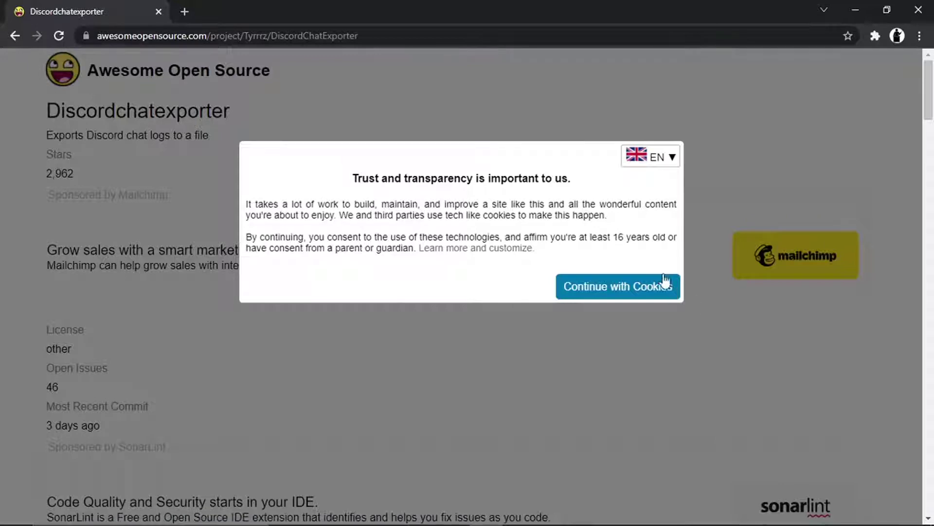
left_click(665, 282)
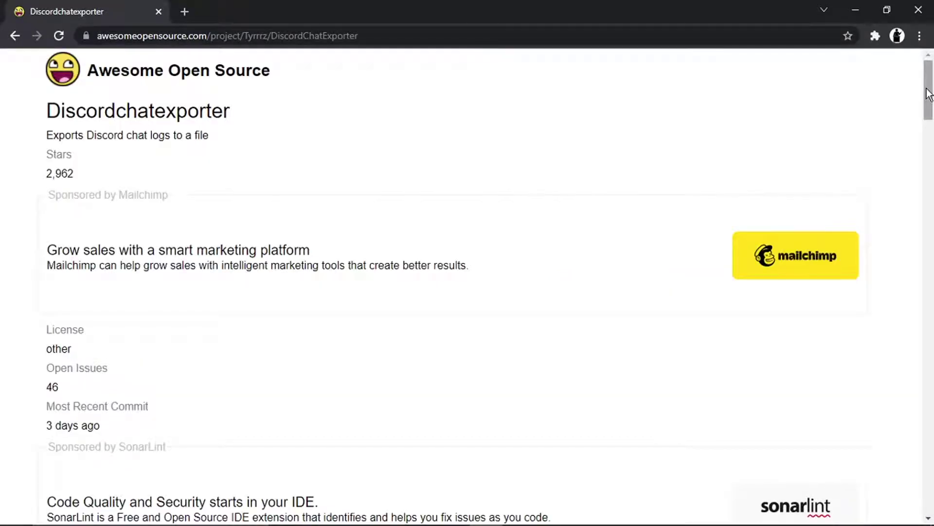
left_click_drag(928, 95, 932, 193)
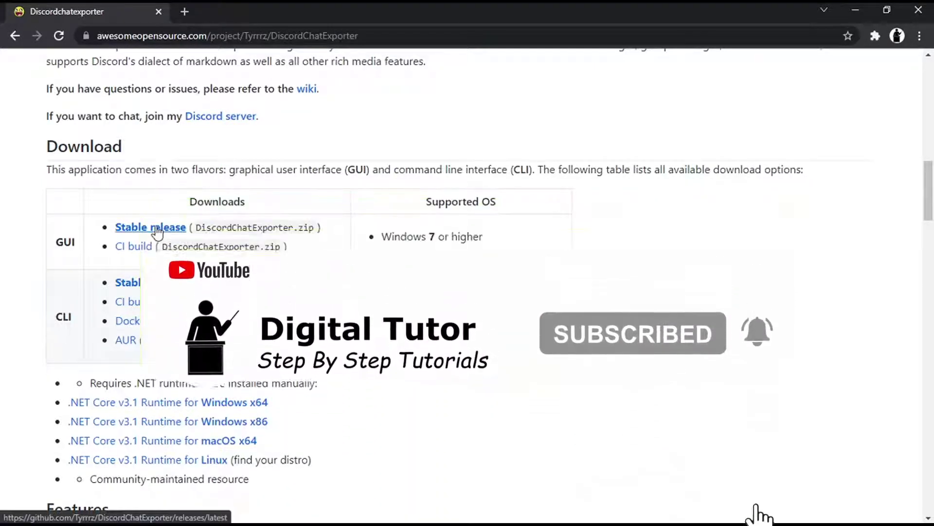
left_click(156, 227)
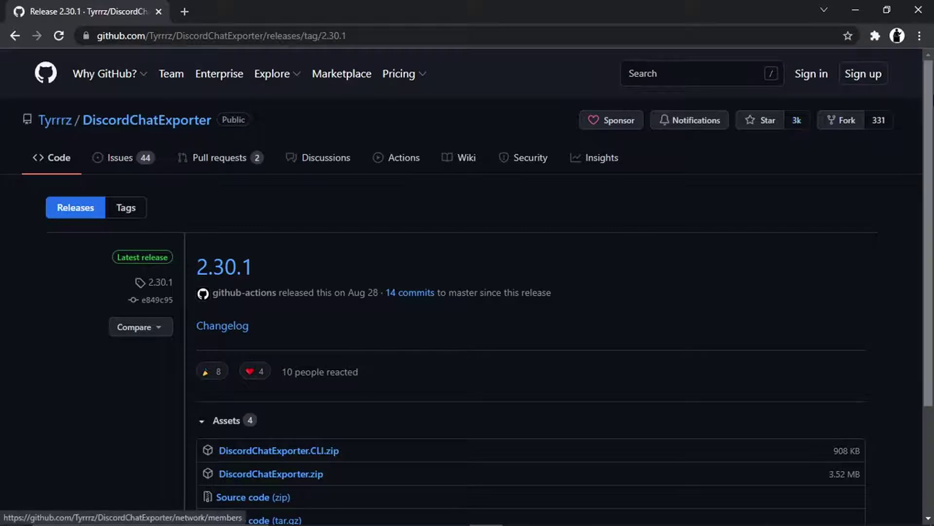
Step: Download DiscordChatExporter.zip from the assets of the 2.30.1 release
scroll(928, 244, "down", 2)
scroll(871, 201, "down", 1)
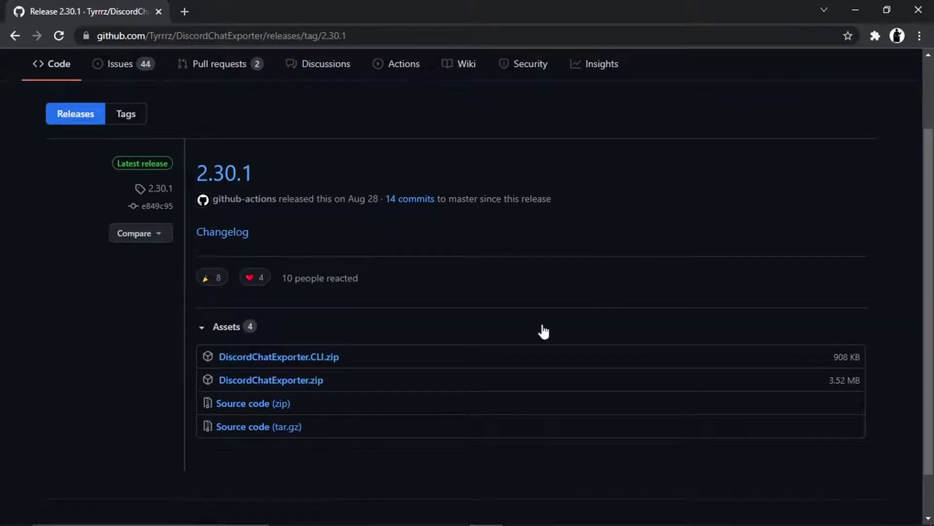
left_click(303, 386)
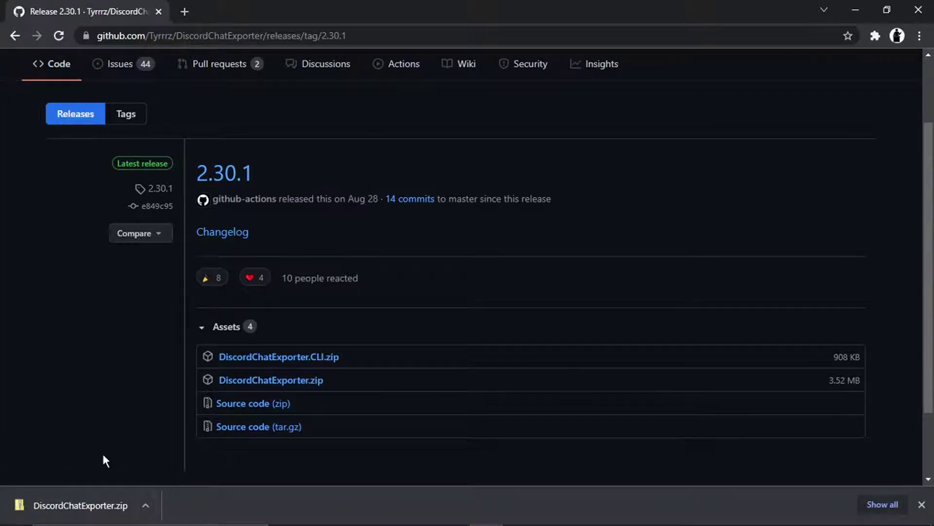
Step: Show the downloaded archive in its folder and extract it with 7-Zip into a DiscordChatExporter subfolder of Downloads
right_click(115, 499)
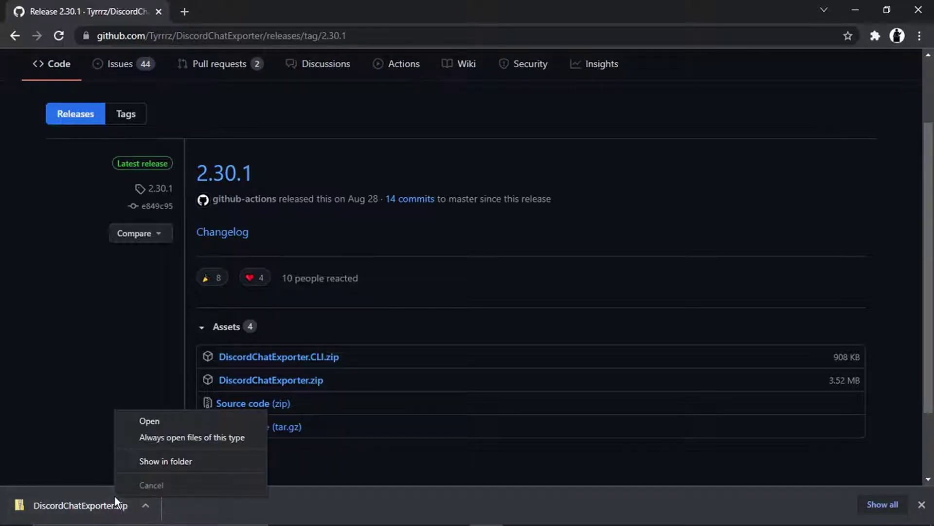
left_click(142, 462)
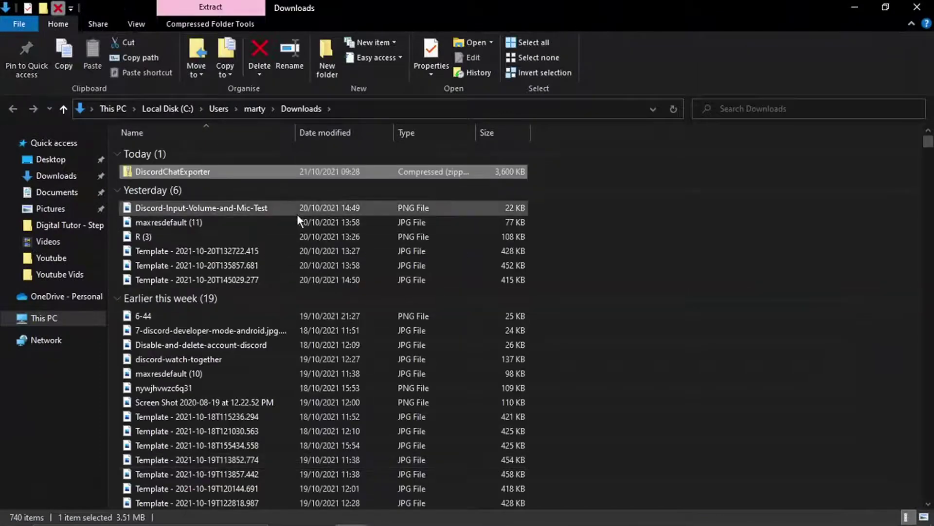
double_click(253, 168)
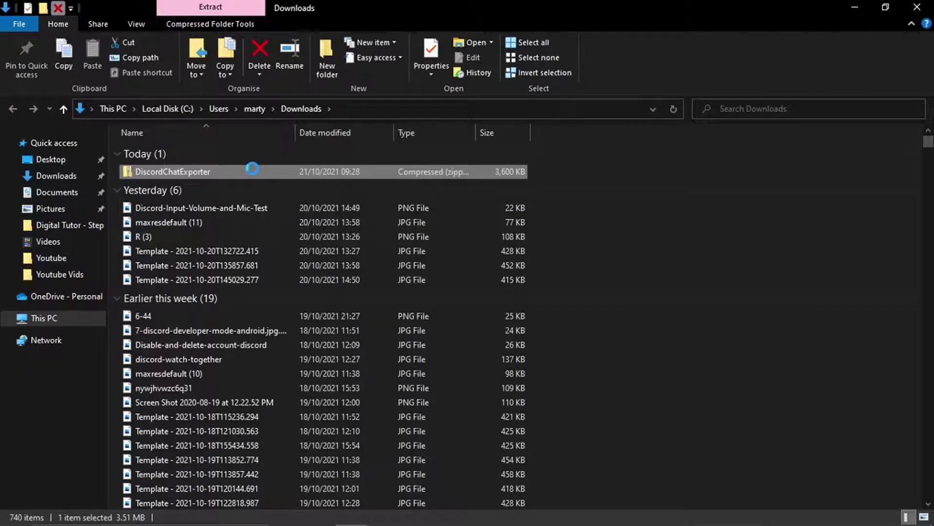
right_click(253, 169)
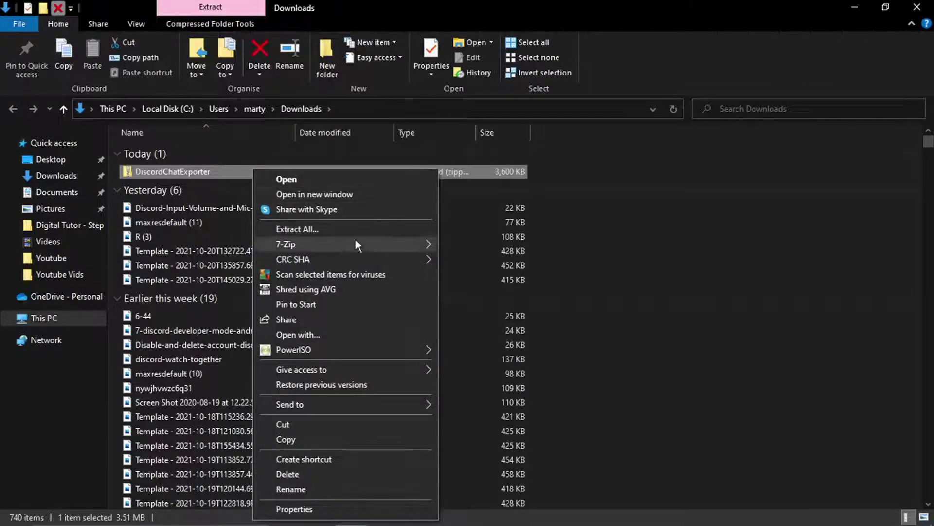
mouse_move(355, 242)
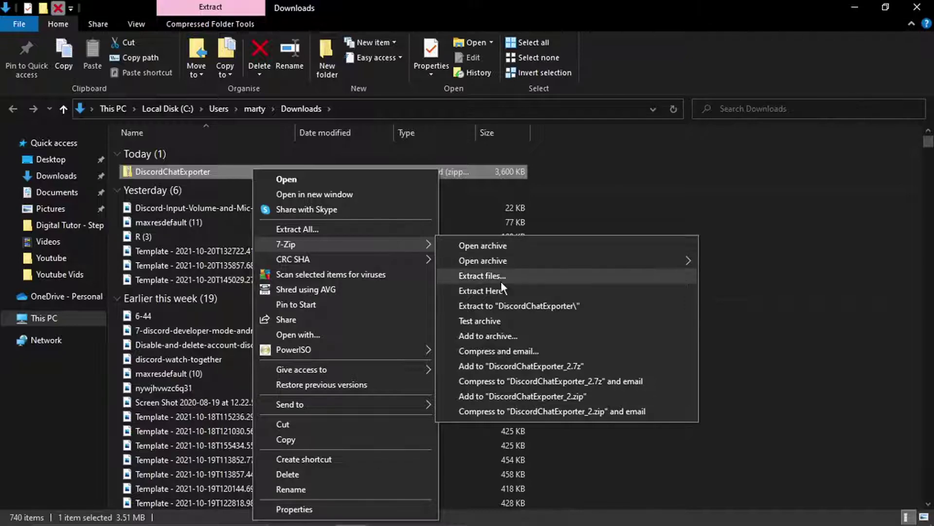
left_click(516, 277)
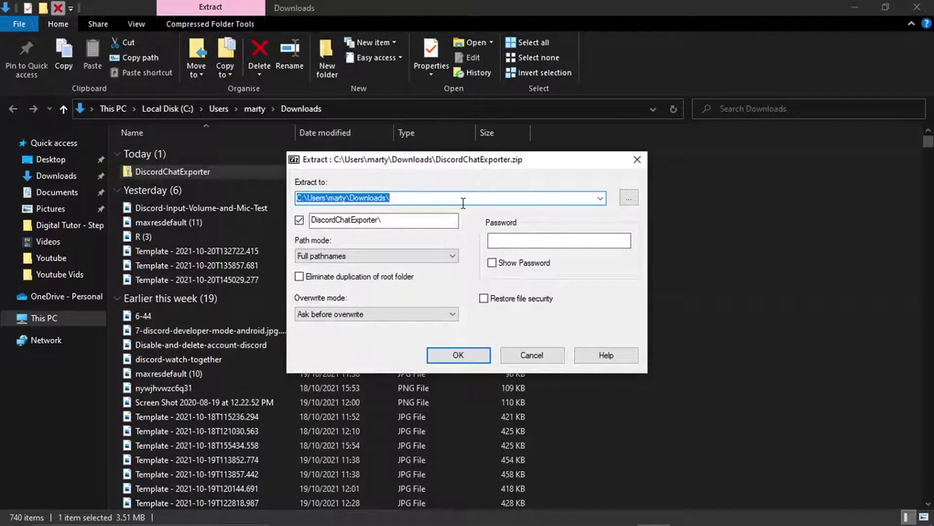
left_click(462, 200)
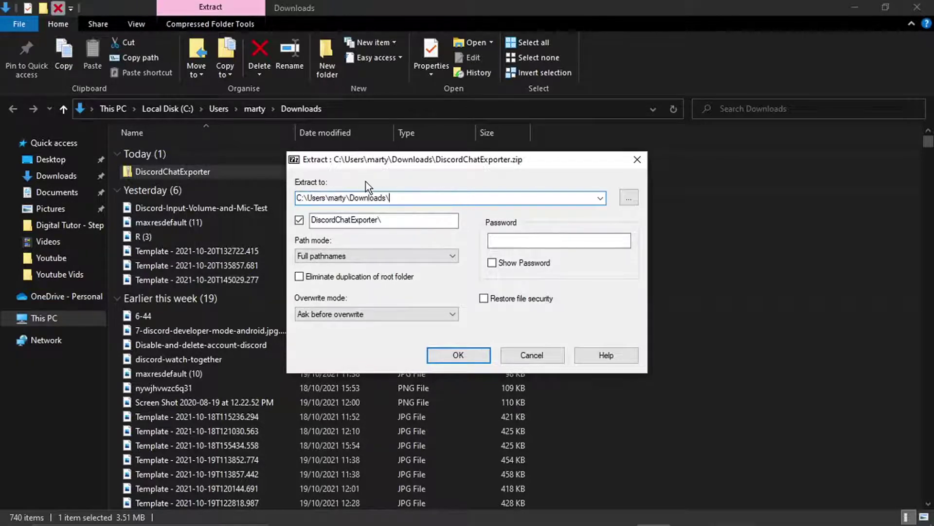
left_click(487, 360)
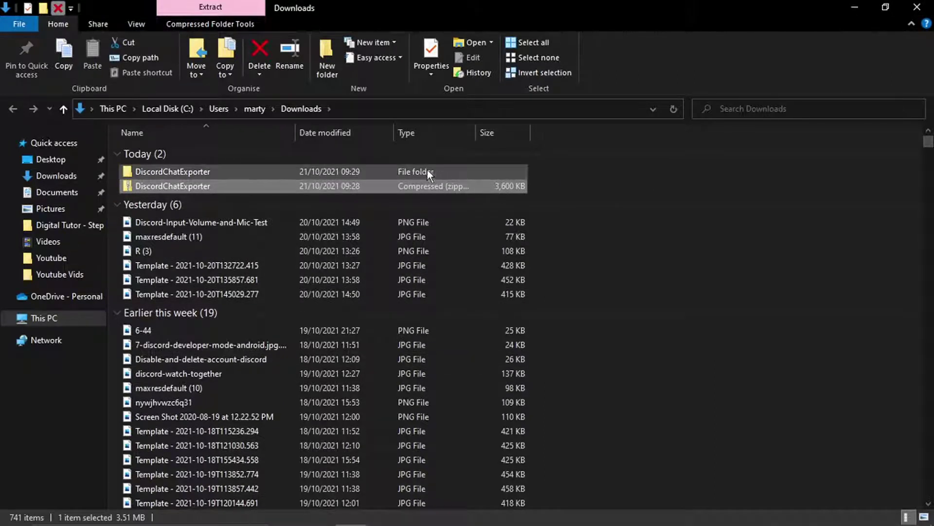
Step: Open the extracted DiscordChatExporter folder and launch the DiscordChatExporter application
double_click(252, 168)
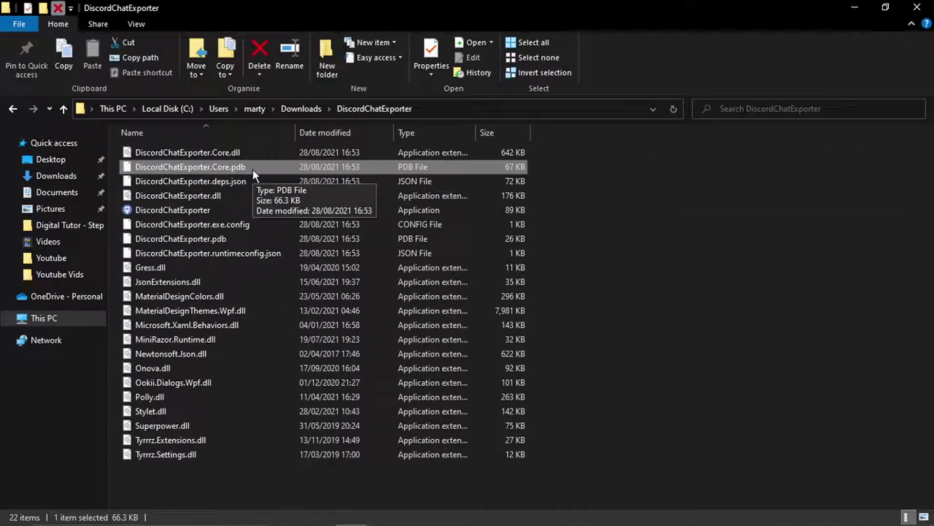
left_click(239, 206)
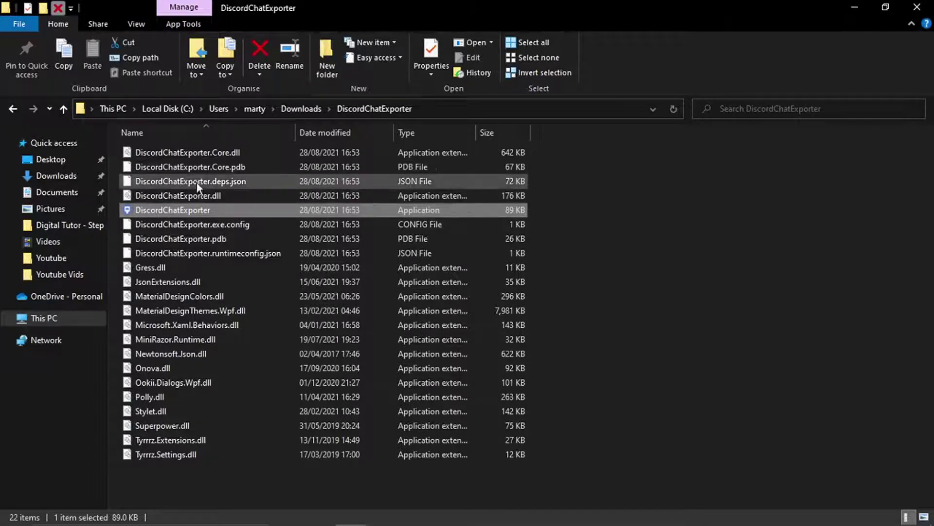
left_click(205, 207)
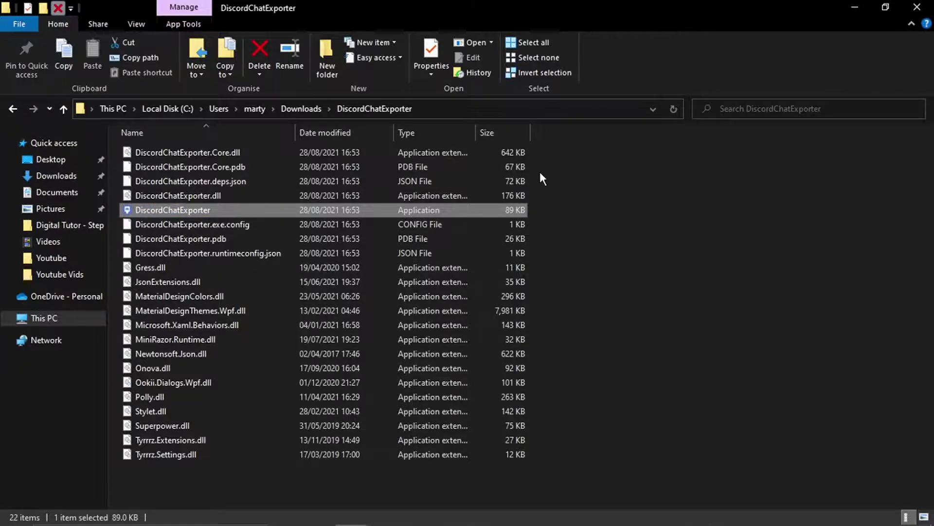
key("Return")
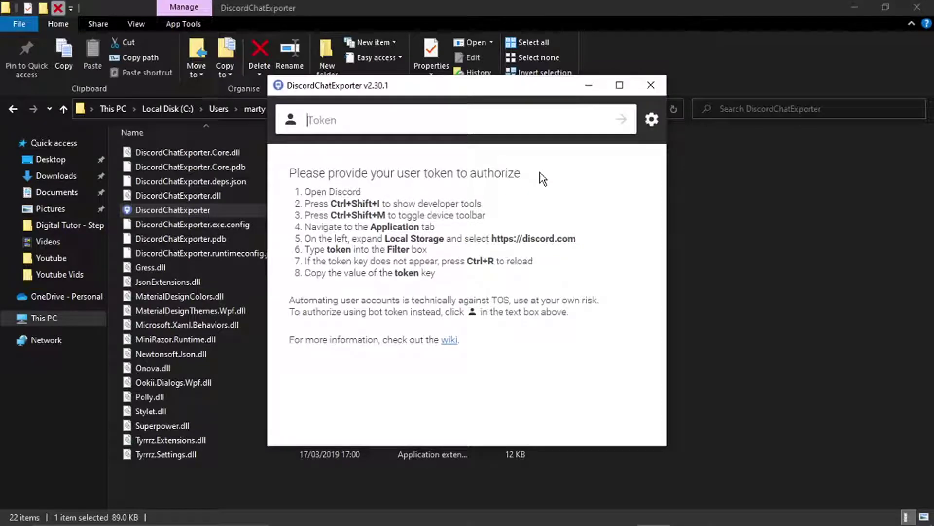
Step: Minimise the File Explorer and Chrome windows, and launch the Discord desktop app
left_click(851, 7)
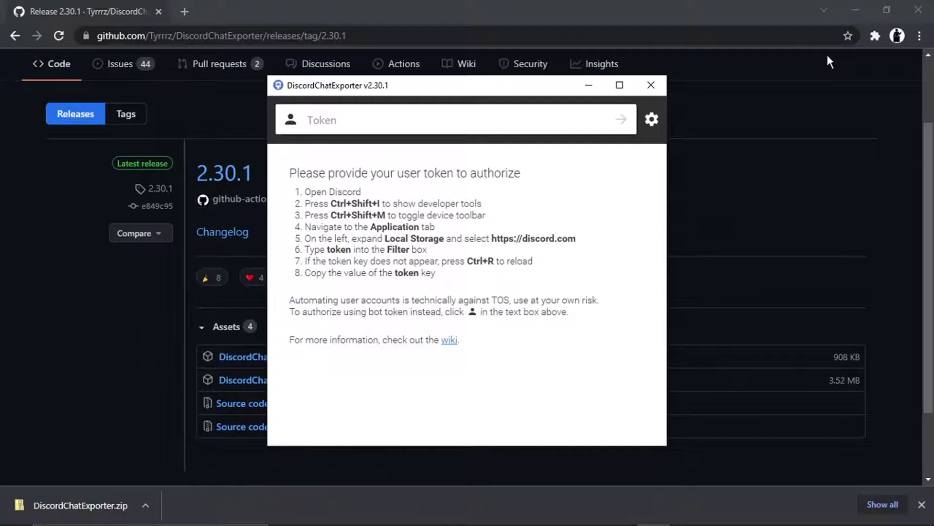
left_click(865, 12)
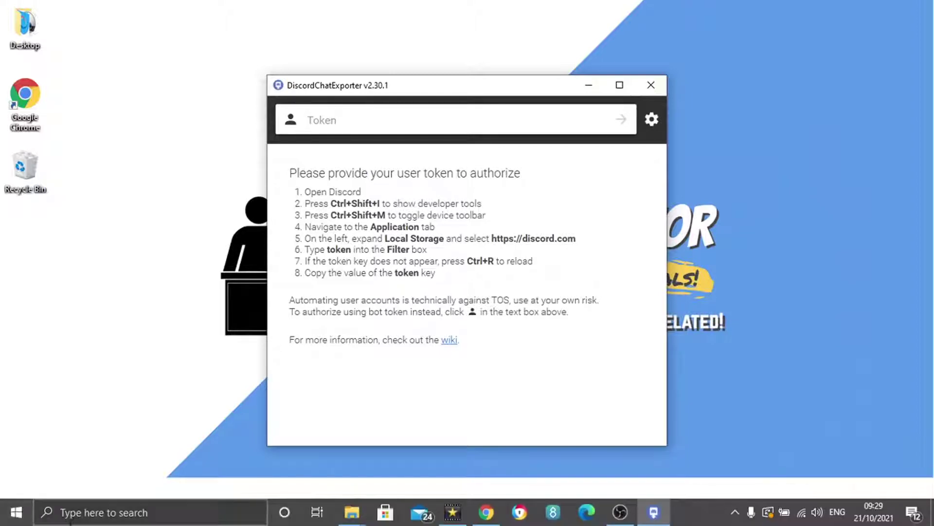
left_click(71, 520)
type("di")
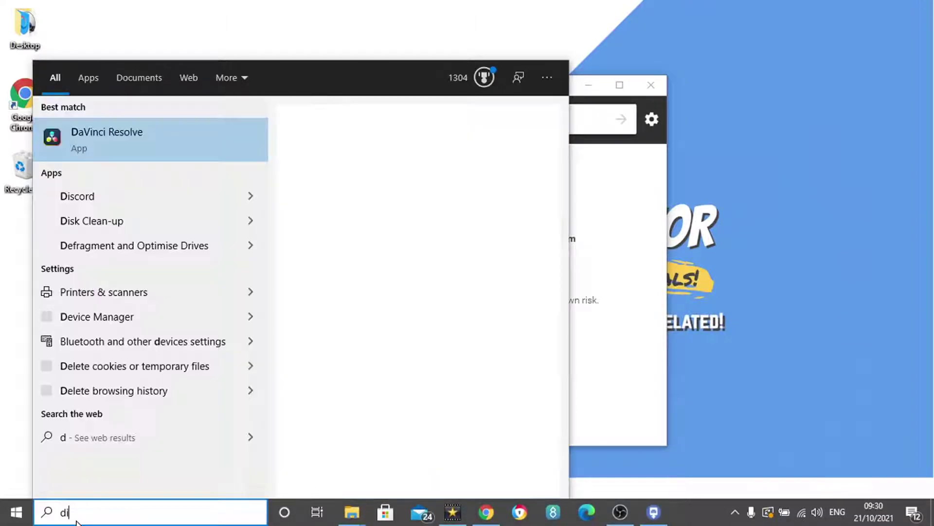
type("scord")
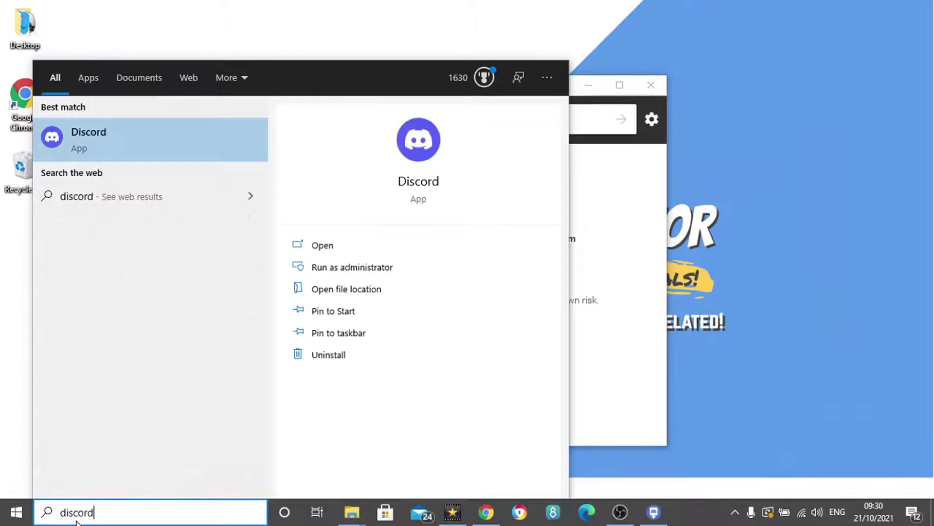
left_click(78, 141)
left_click_drag(705, 59, 561, 83)
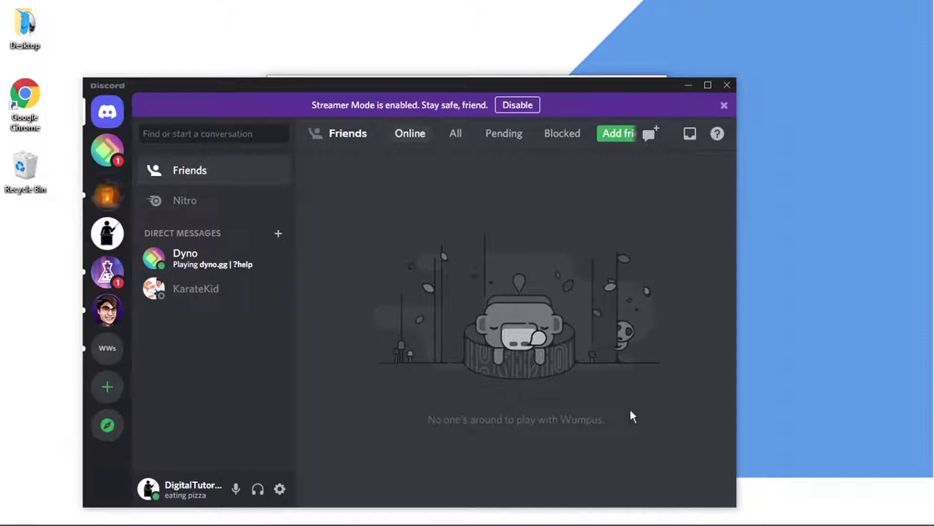
Step: Check the token instructions in DiscordChatExporter, and open the developer tools in Discord
mouse_move(486, 513)
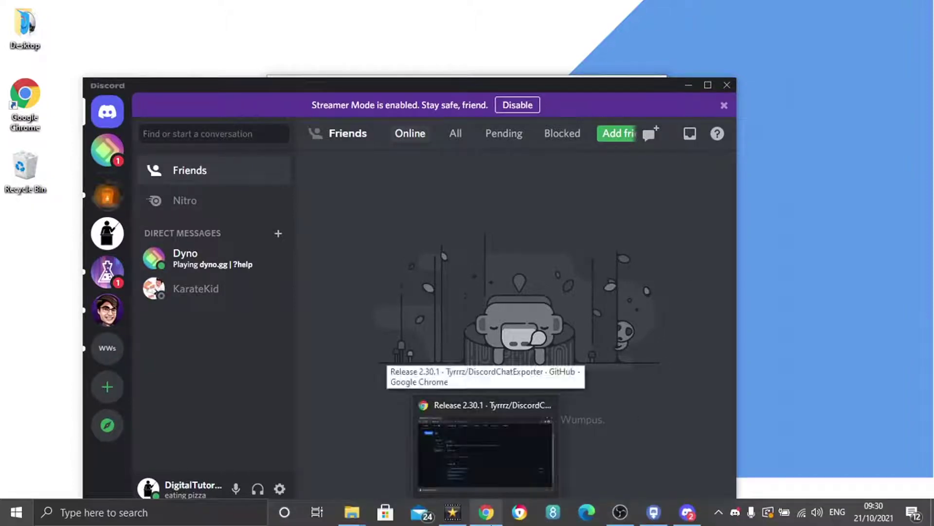
left_click(662, 512)
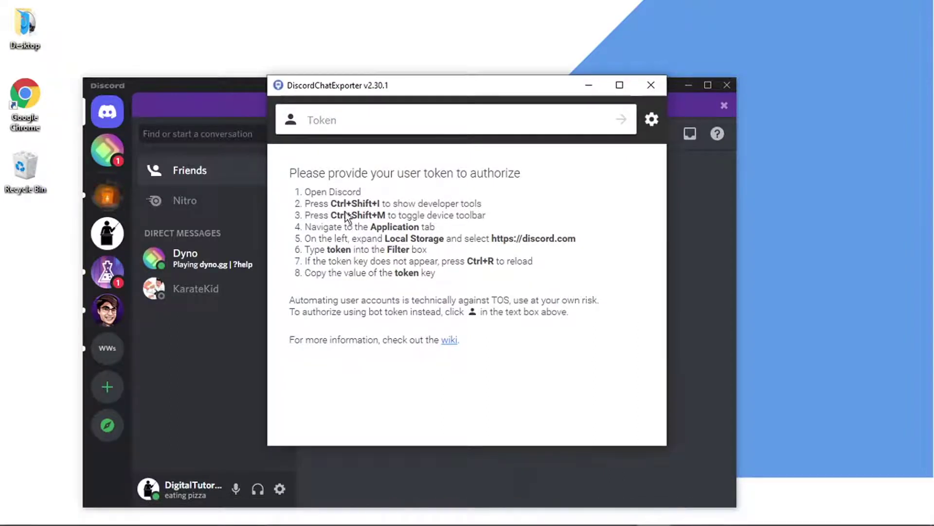
left_click(498, 471)
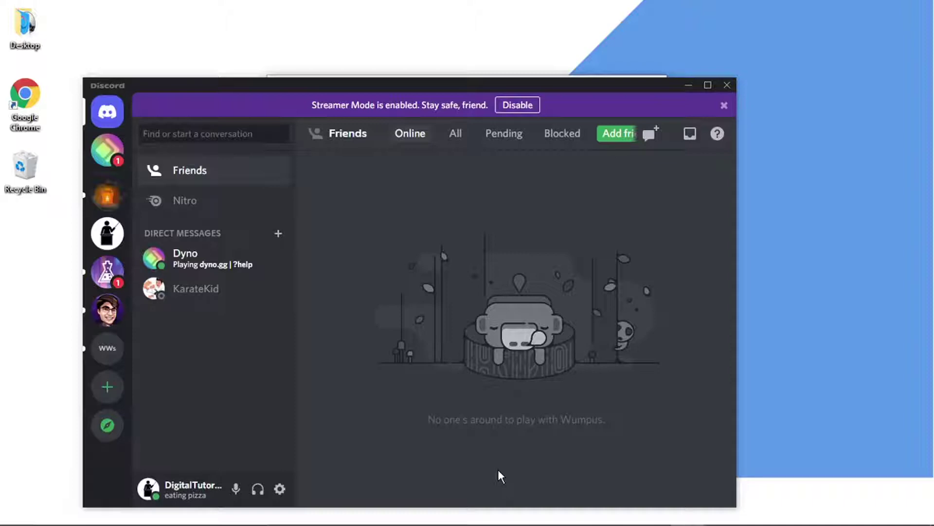
key("ctrl+shift+i")
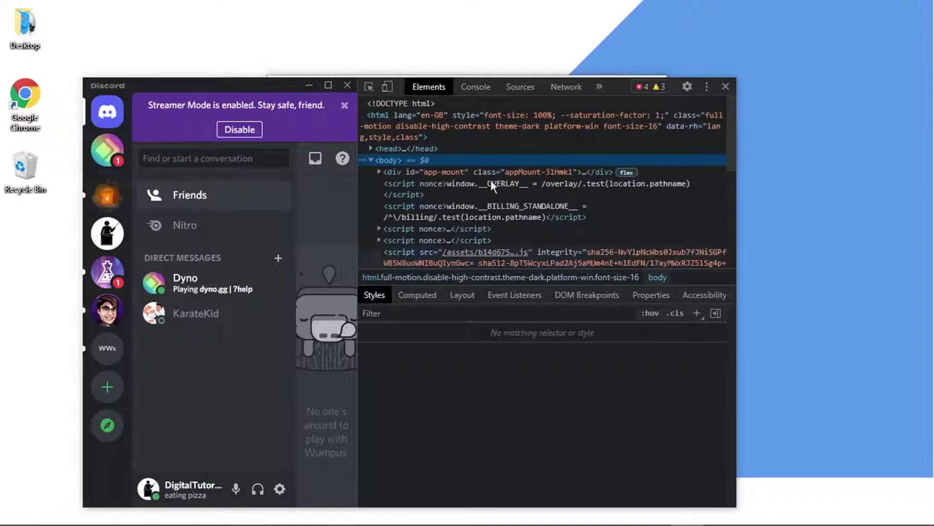
Step: Review the next token instruction in DiscordChatExporter, and turn on the device toolbar in Discord's developer tools
mouse_move(555, 523)
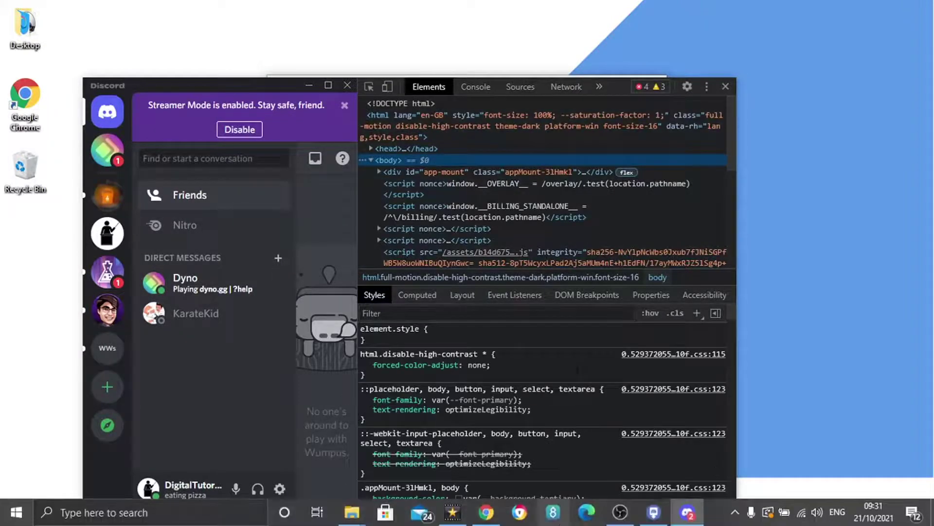
left_click(654, 517)
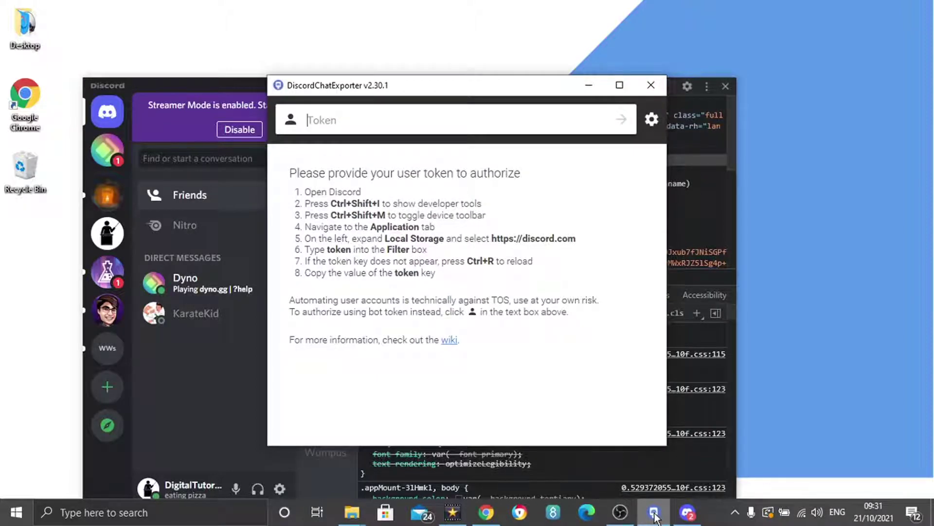
left_click(654, 517)
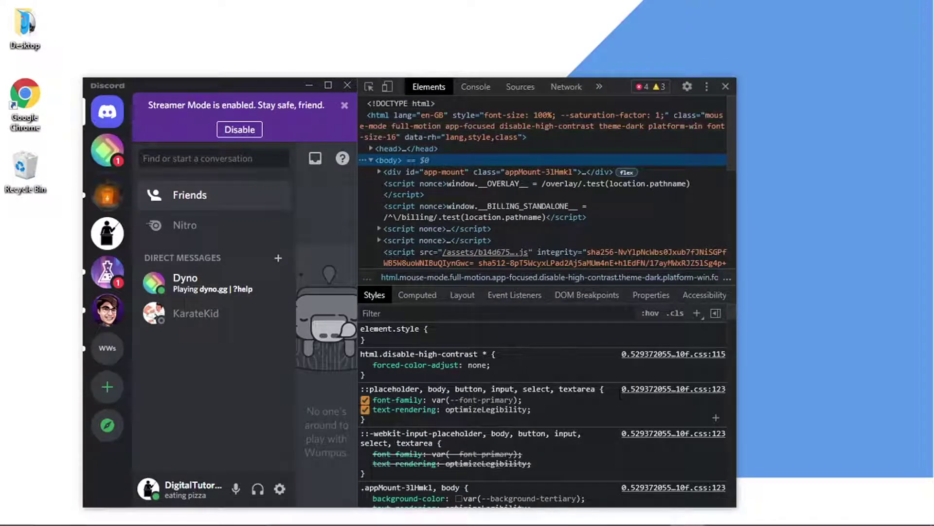
key("ctrl+shift+m")
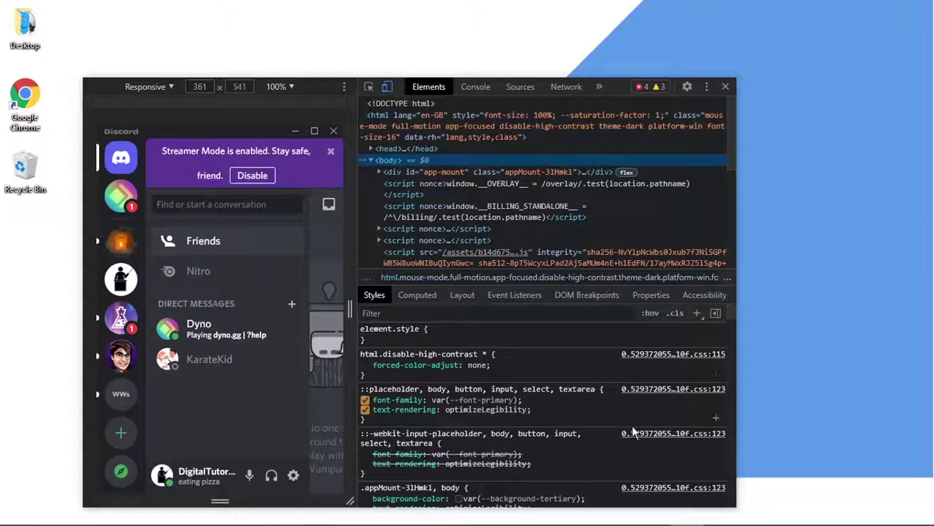
Step: Check the next token instruction in DiscordChatExporter, show the Application panel in Discord's developer tools, and dismiss the CCleaner notification
mouse_move(616, 520)
left_click(652, 519)
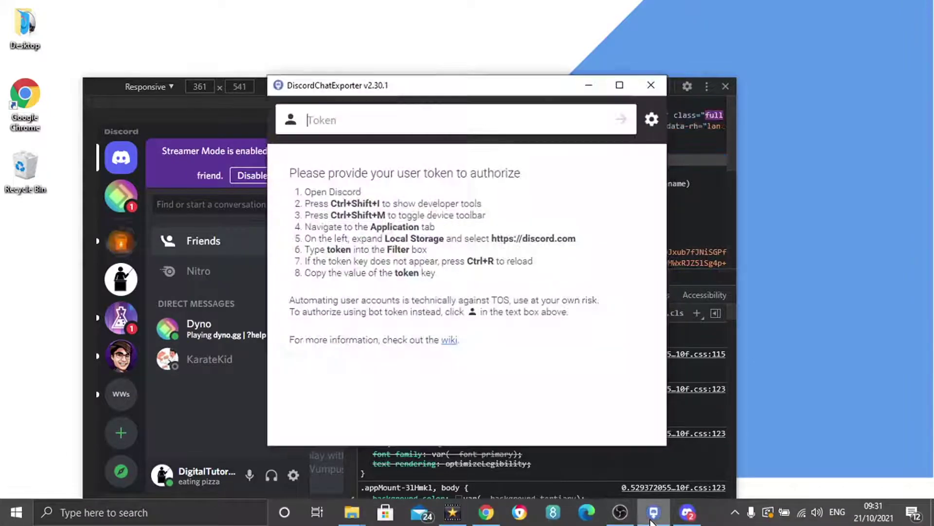
left_click(652, 518)
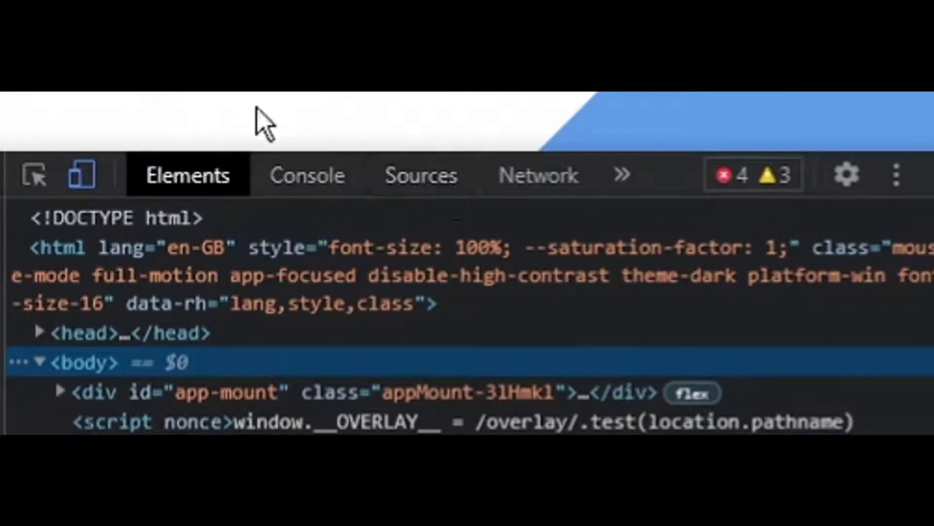
left_click(623, 178)
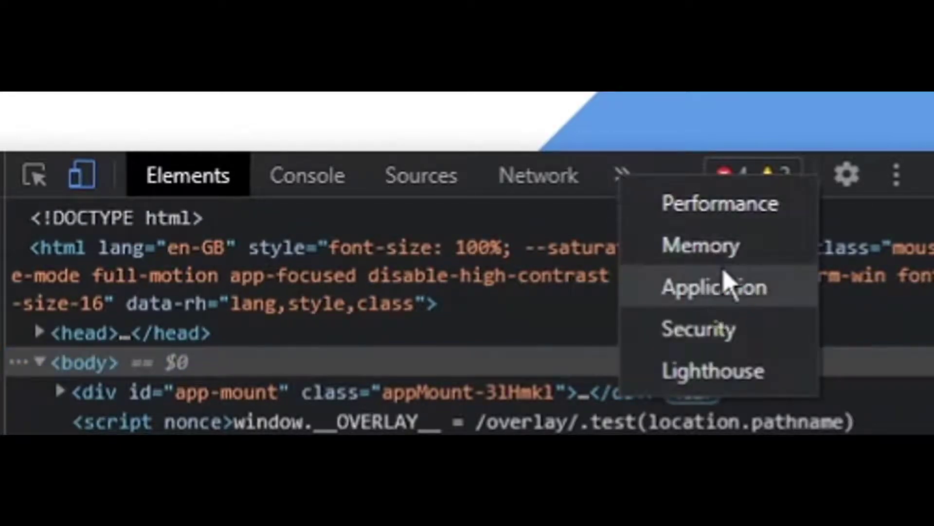
left_click(742, 302)
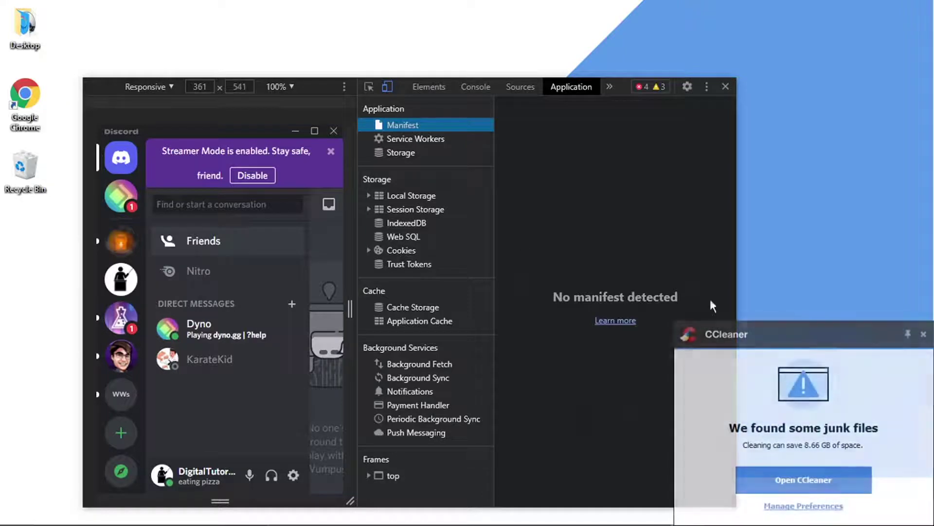
left_click(924, 335)
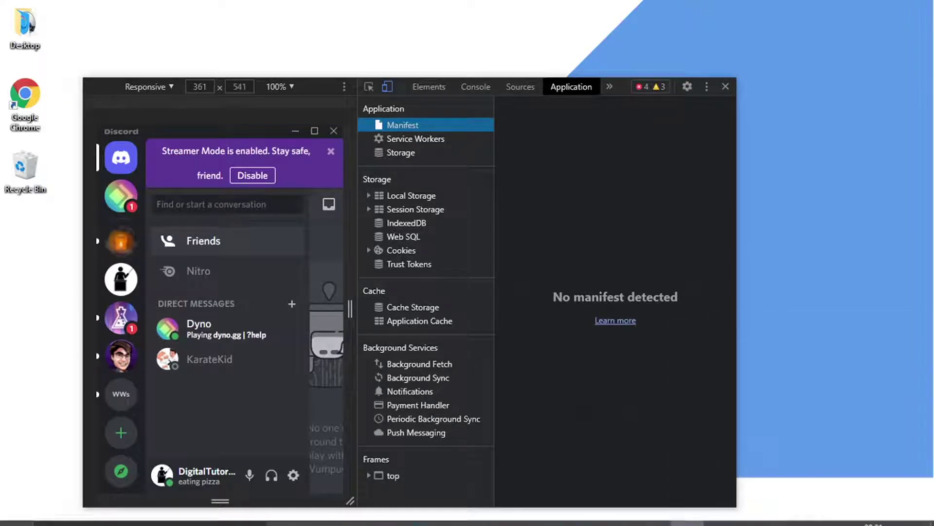
left_click(679, 516)
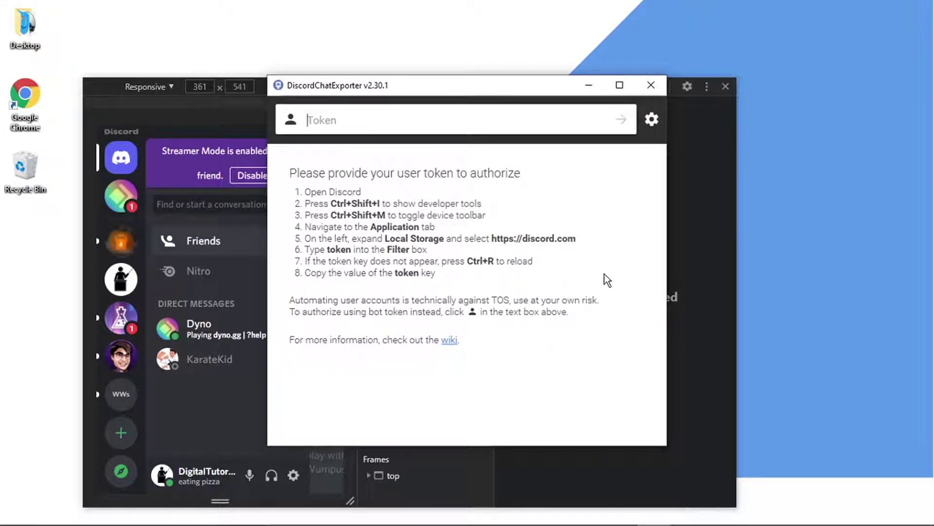
left_click(680, 236)
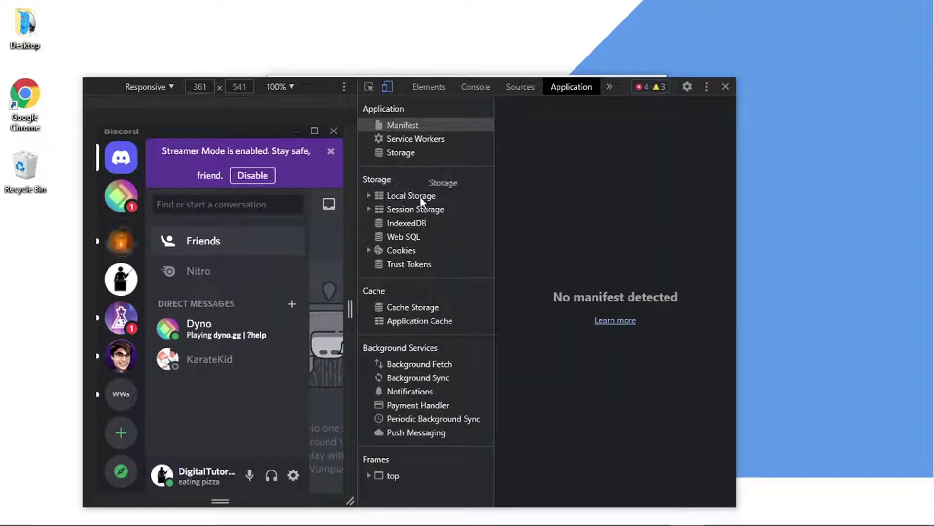
left_click(368, 195)
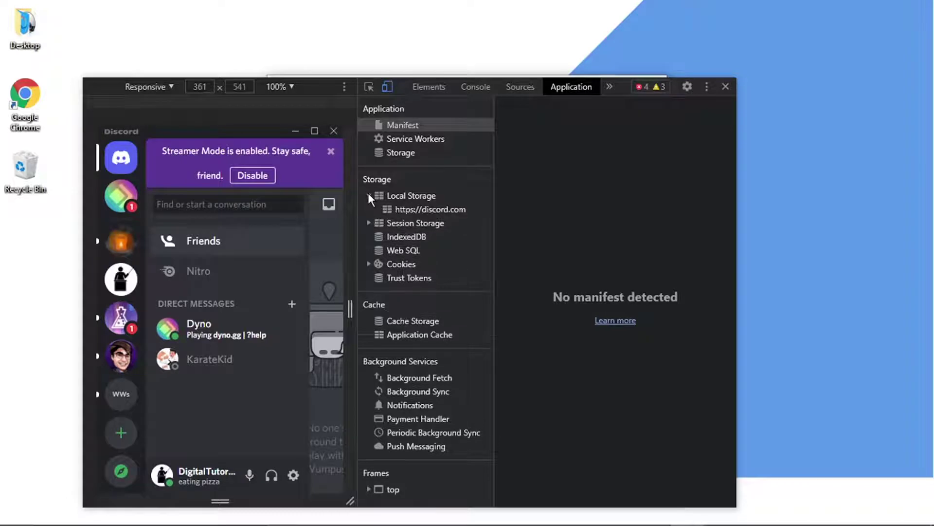
left_click(428, 209)
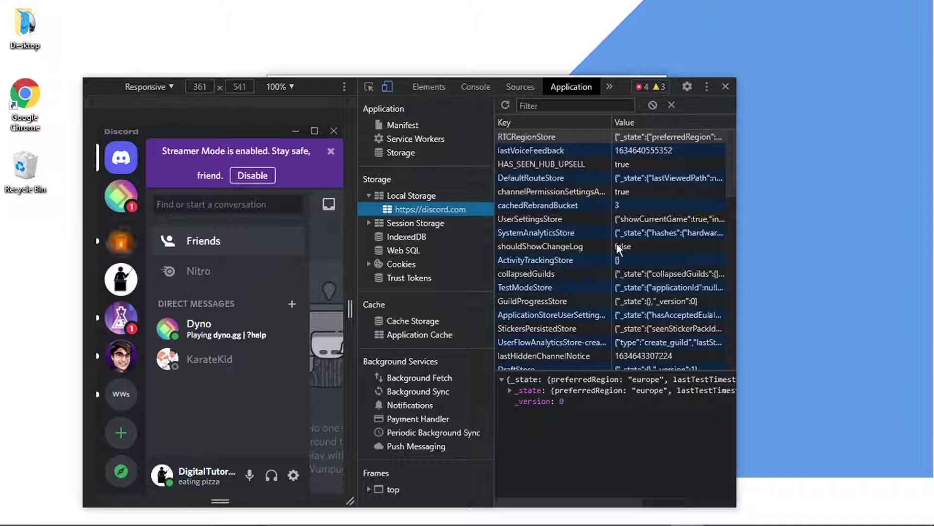
Step: Check the filter instruction in DiscordChatExporter, filter Discord's local storage entries by token, and copy the token key's value
left_click(657, 516)
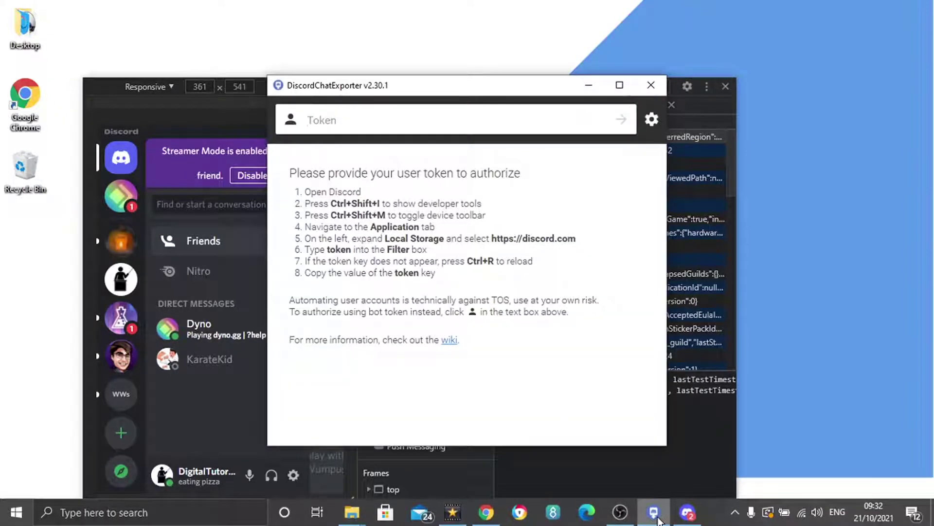
left_click(657, 516)
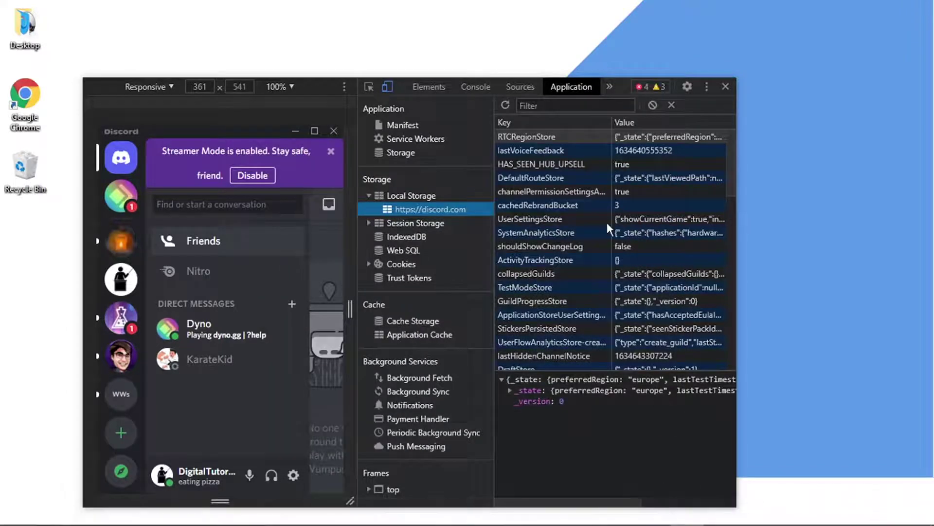
left_click(520, 106)
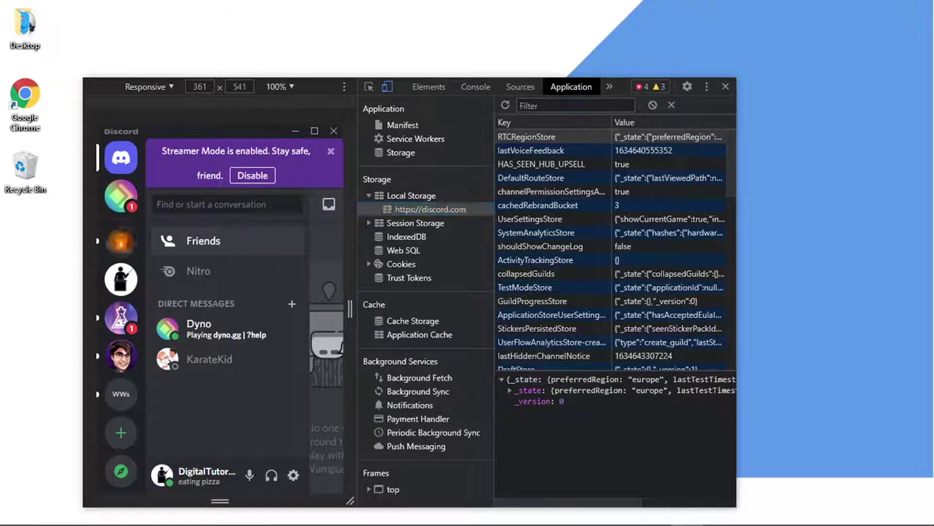
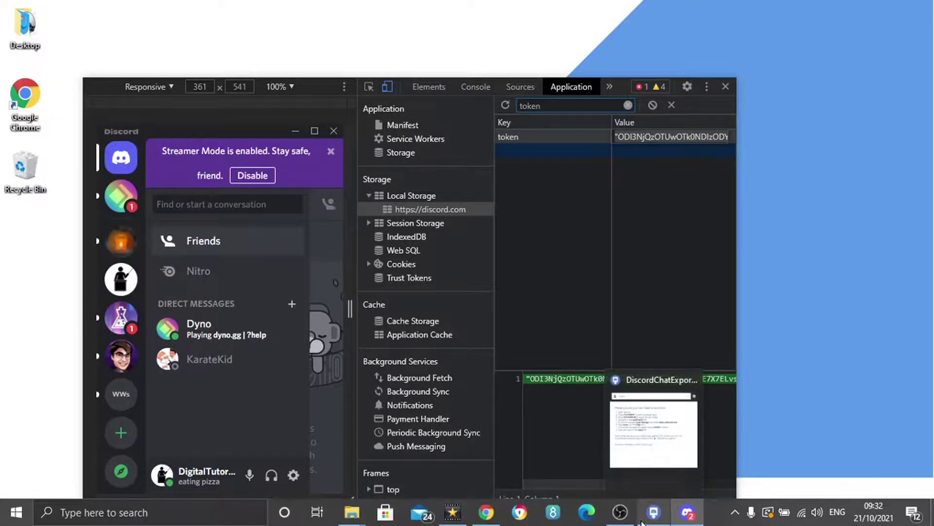
Step: Authorize DiscordChatExporter with the copied user token, removing the quotation marks at both ends of the pasted value
left_click(643, 506)
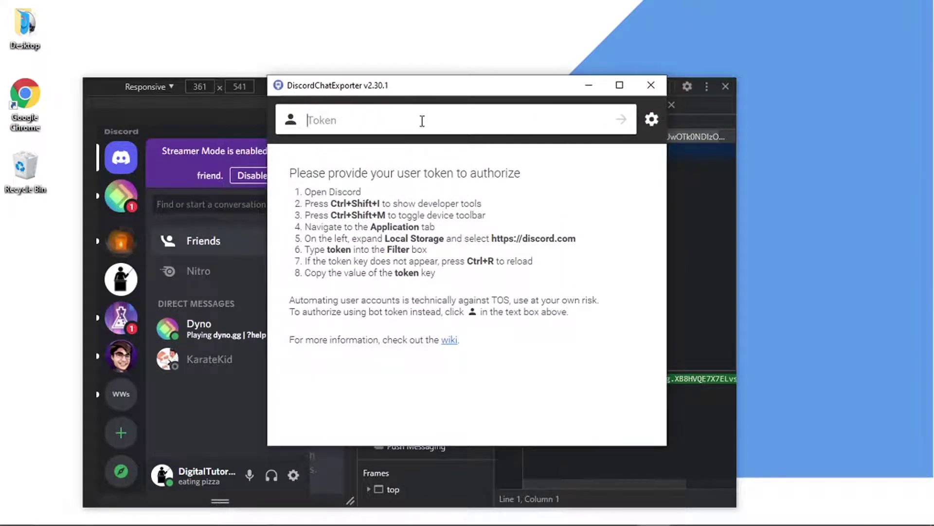
key("ctrl+v")
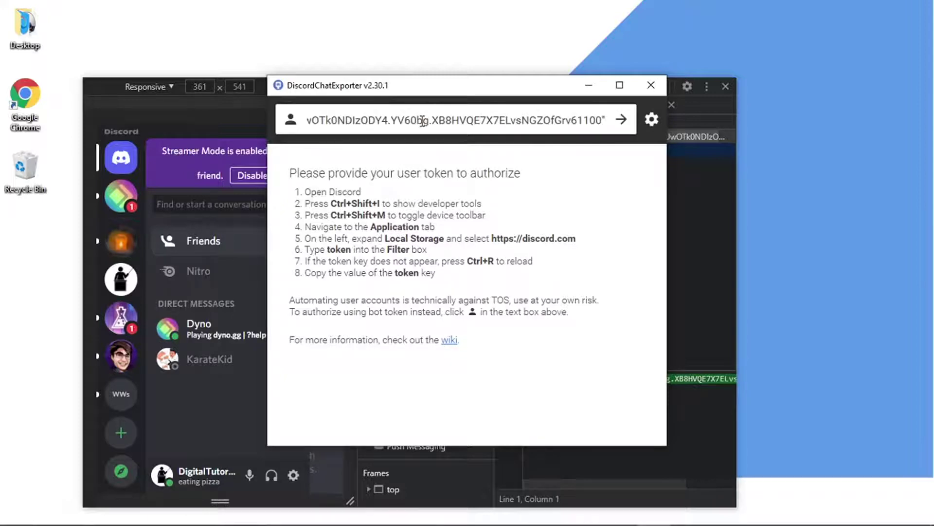
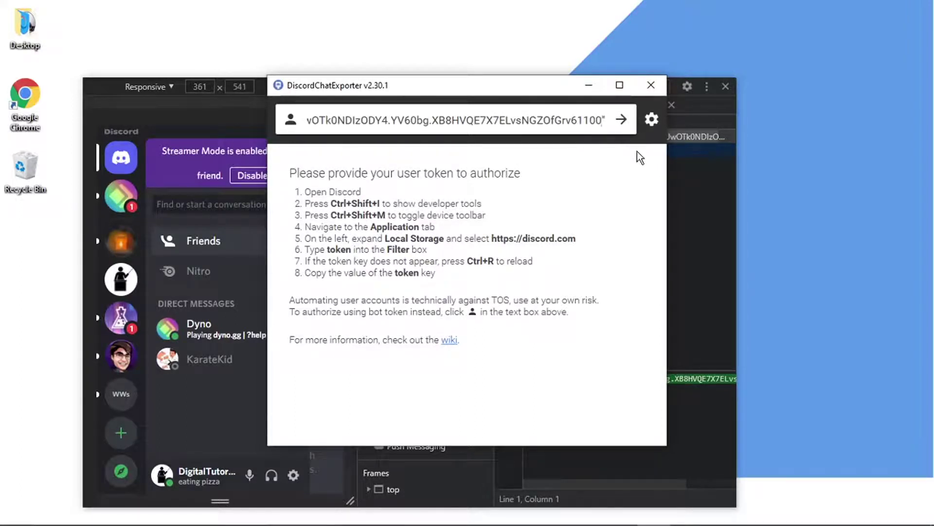
key("Delete")
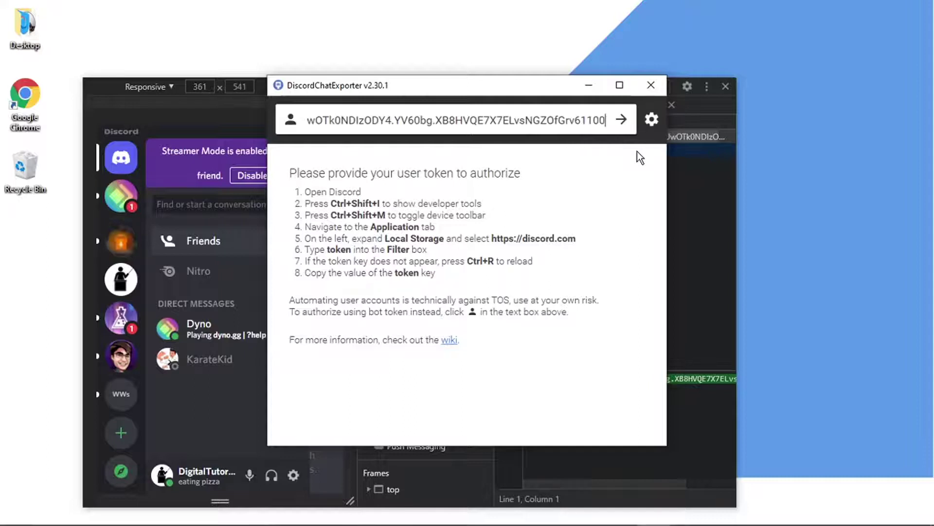
key("Left")
key("Left")
key("Left")
key("Left")
key("Left")
key("Left")
key("Left")
key("Left")
key("Left")
key("Left")
key("Left")
key("Left")
key("Left")
key("Left")
key("Left")
key("Left")
key("Left")
key("Left")
key("Left")
key("Left")
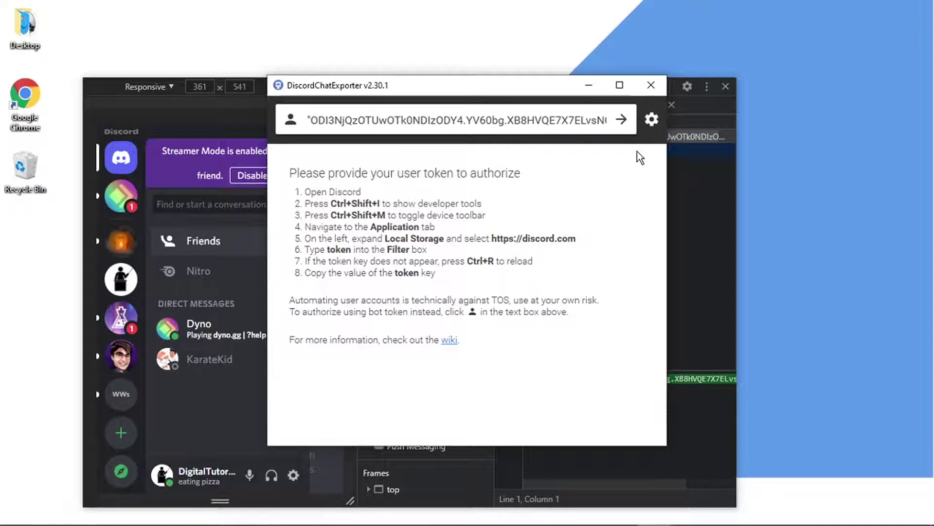
key("Delete")
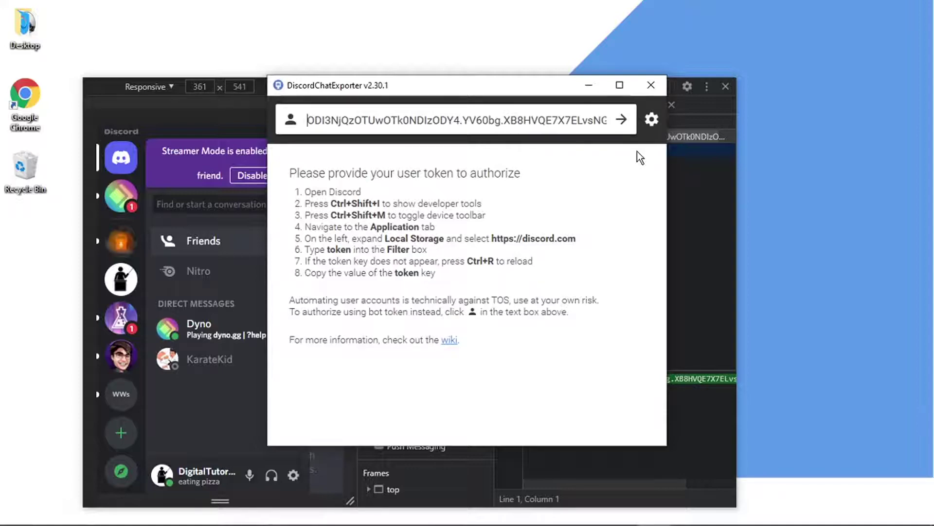
left_click(624, 118)
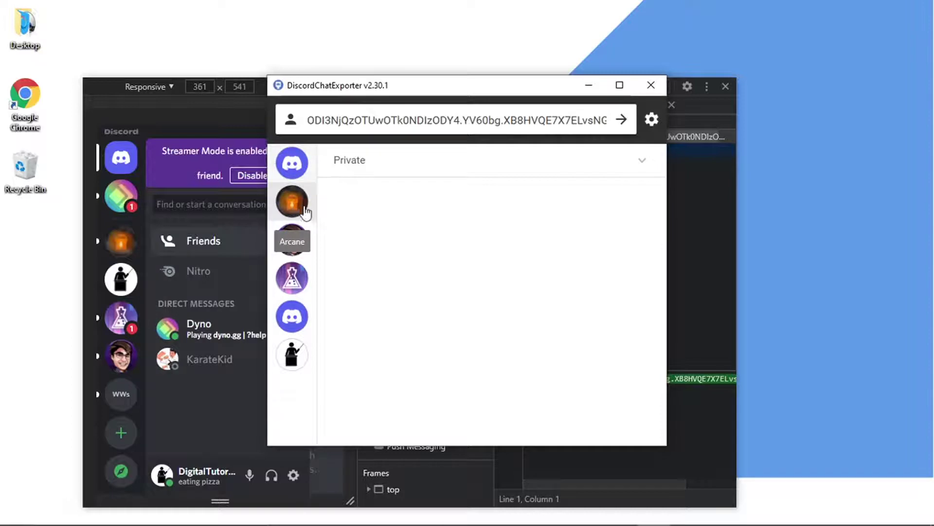
Step: Open the Wonderous Wanderers server, browse its channel categories, and select the general channel under Text Channels
left_click(309, 324)
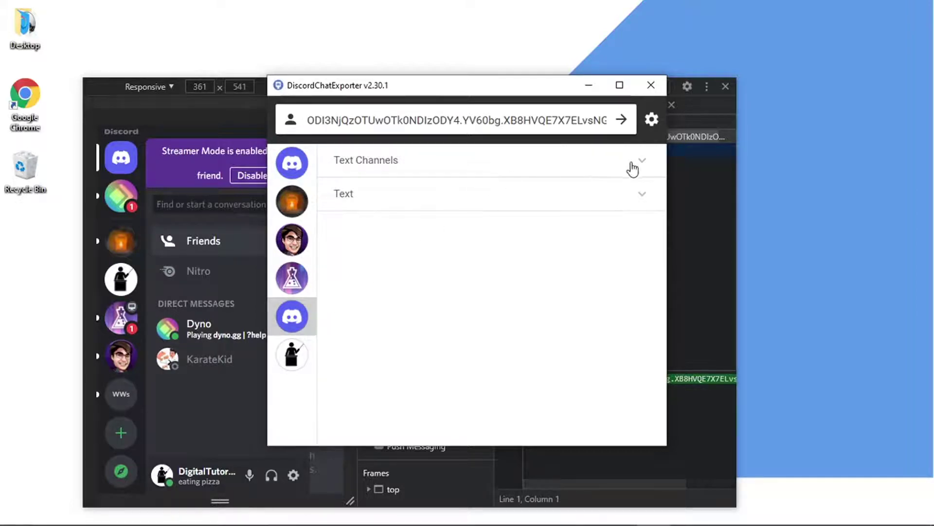
left_click(647, 204)
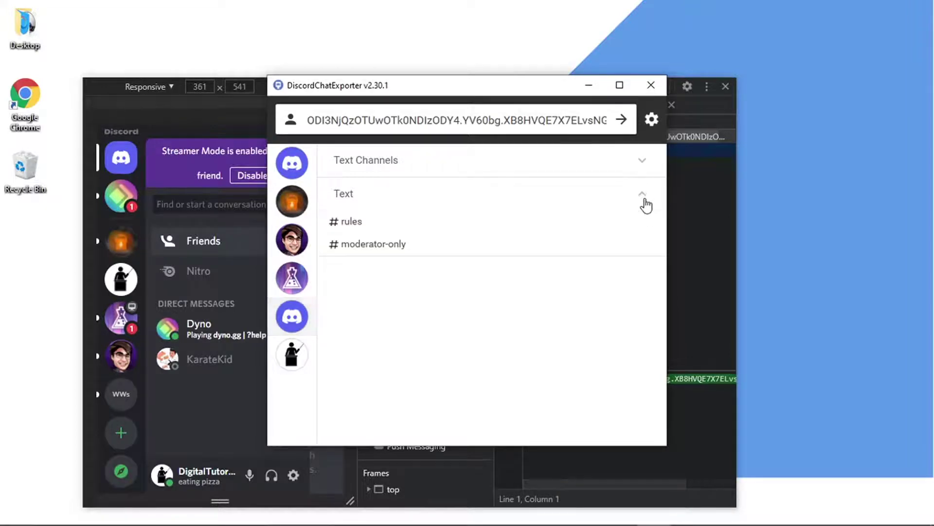
left_click(647, 204)
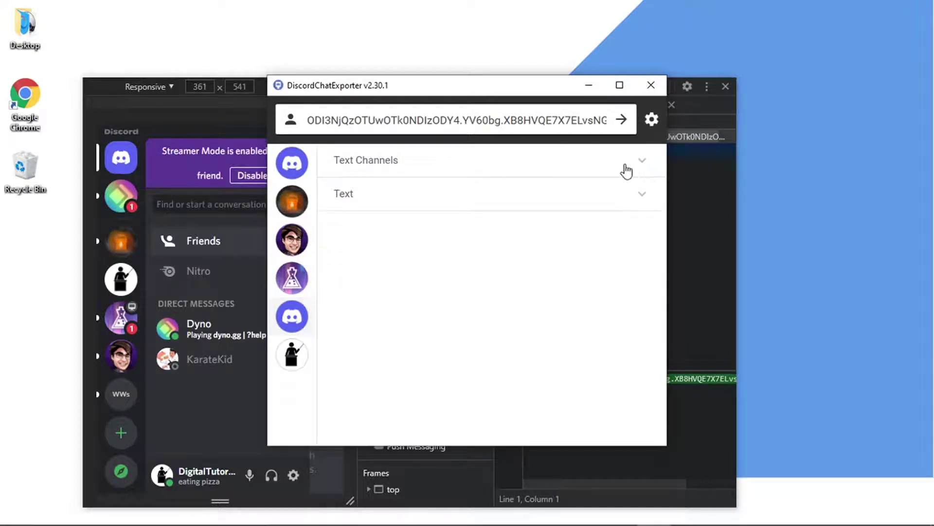
left_click(641, 171)
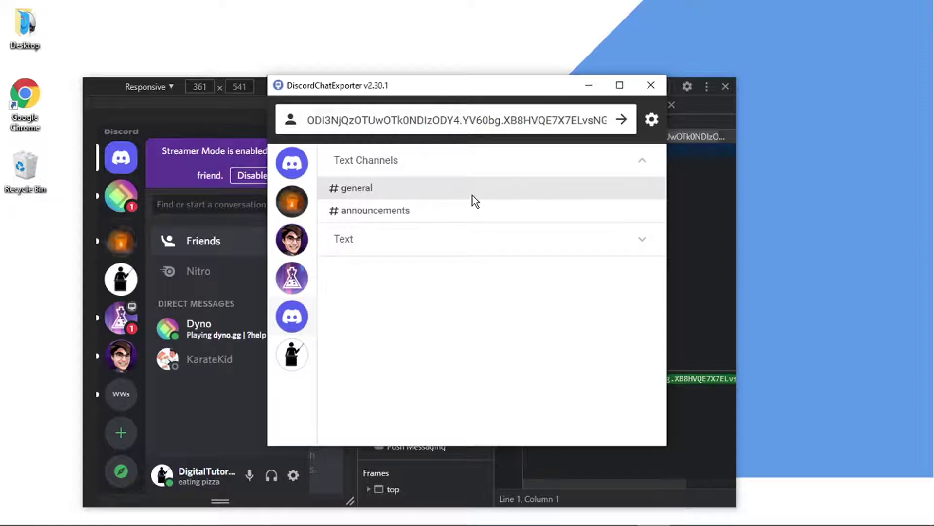
left_click(431, 193)
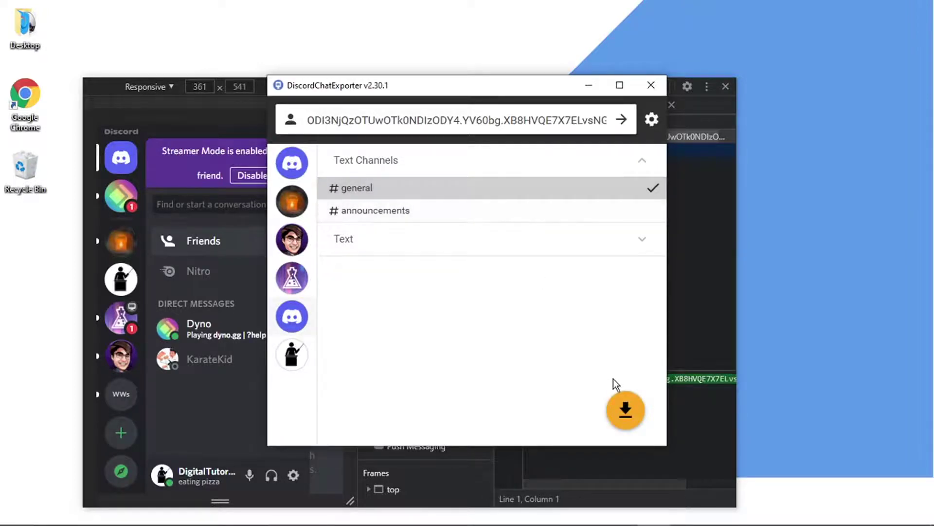
Step: Export the general channel in HTML (Dark) format, saving the file in the Downloads folder
left_click(628, 415)
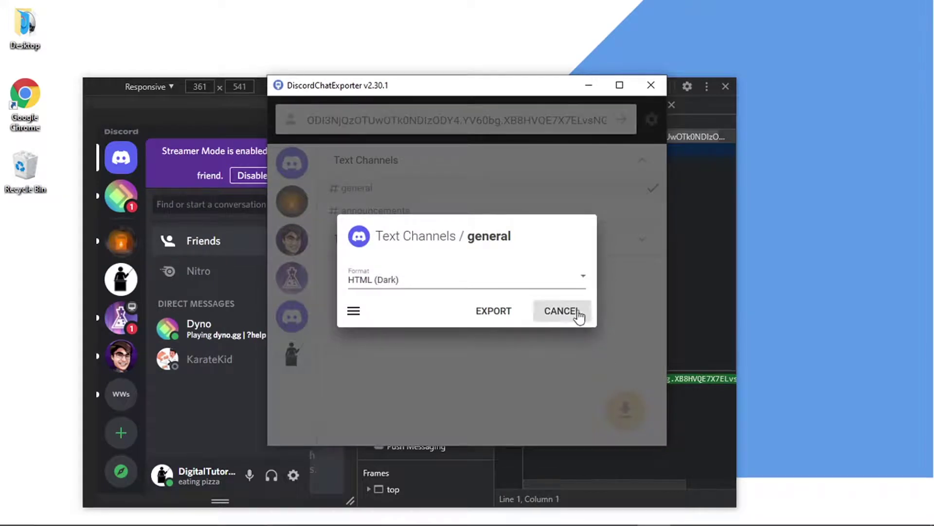
left_click(530, 287)
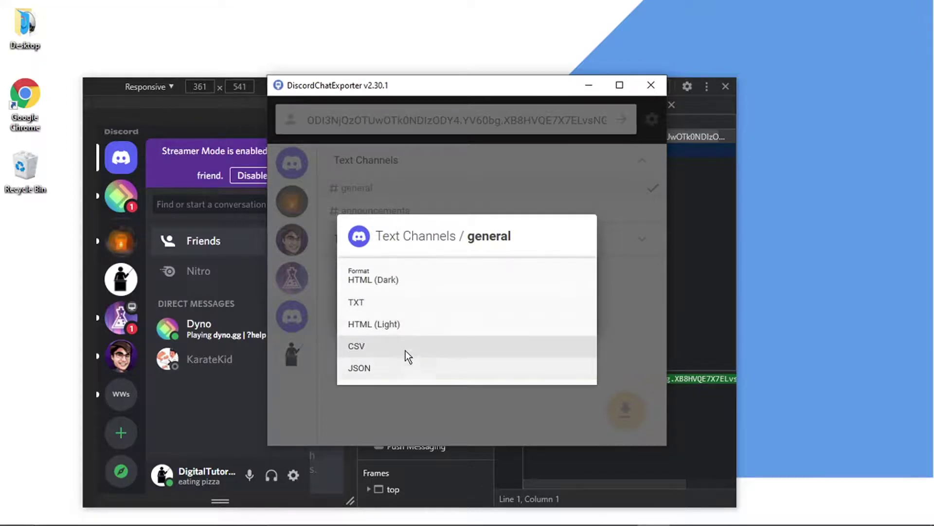
left_click(405, 288)
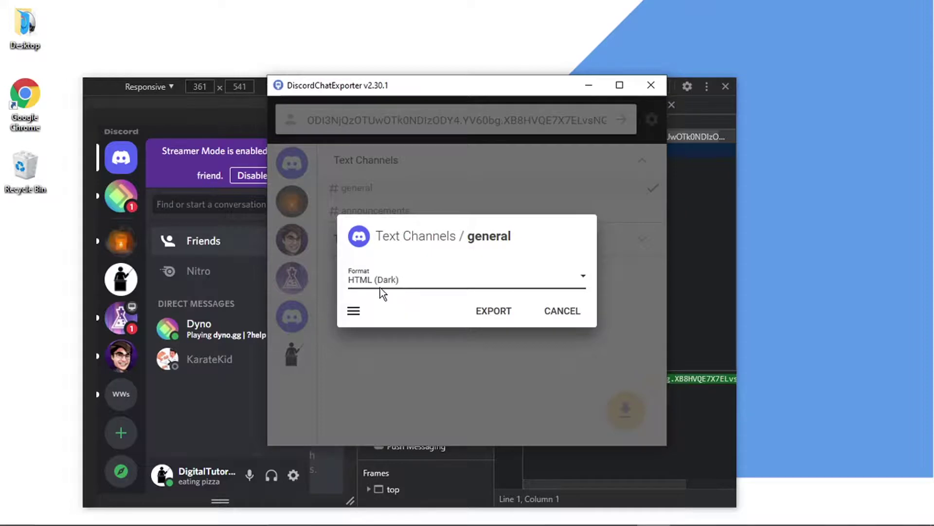
left_click(500, 315)
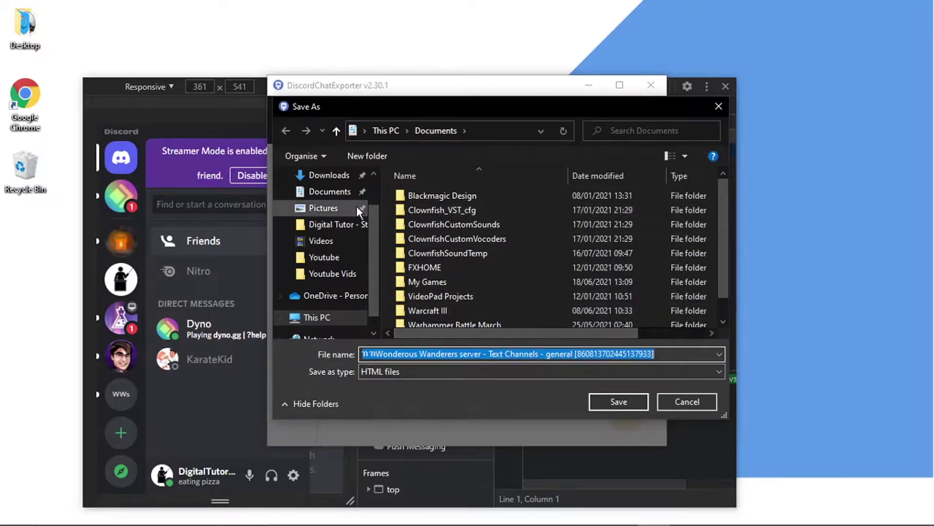
left_click(344, 177)
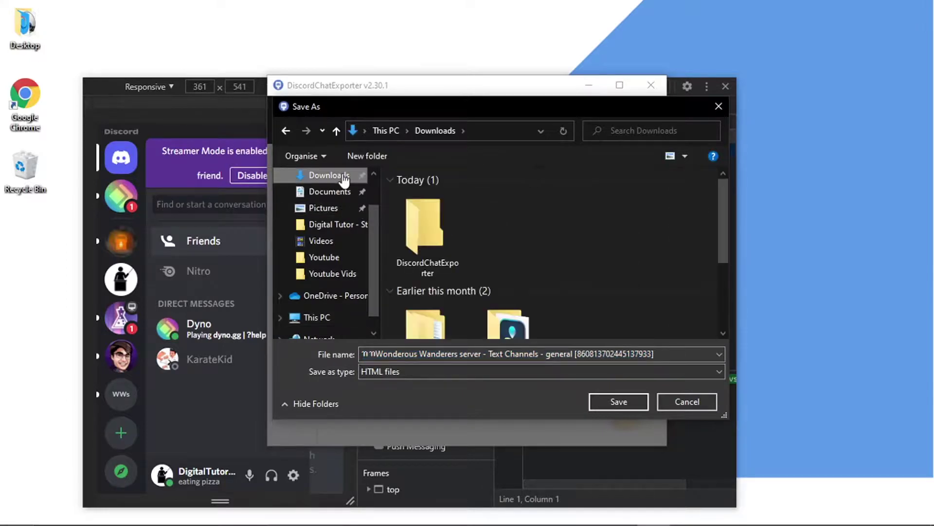
left_click(608, 399)
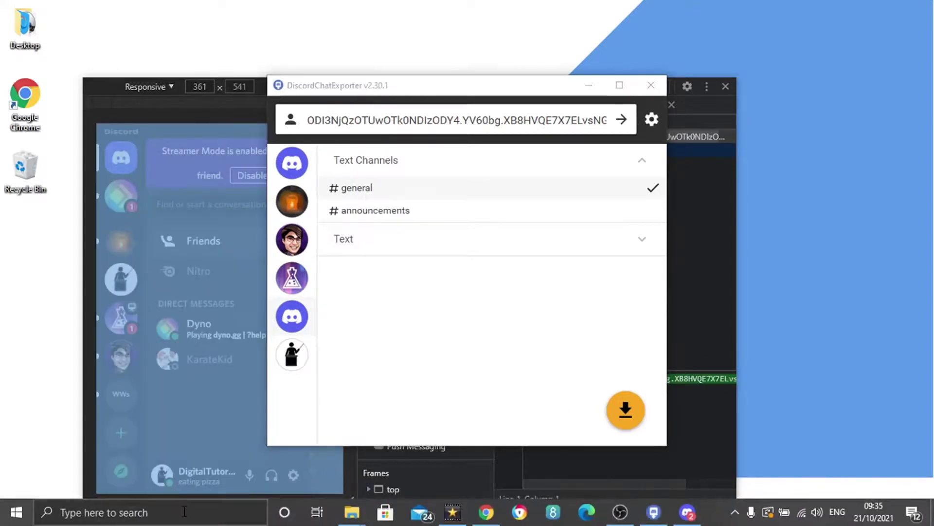
Step: Search Windows for downloads and open the Downloads folder
left_click(121, 512)
type("down")
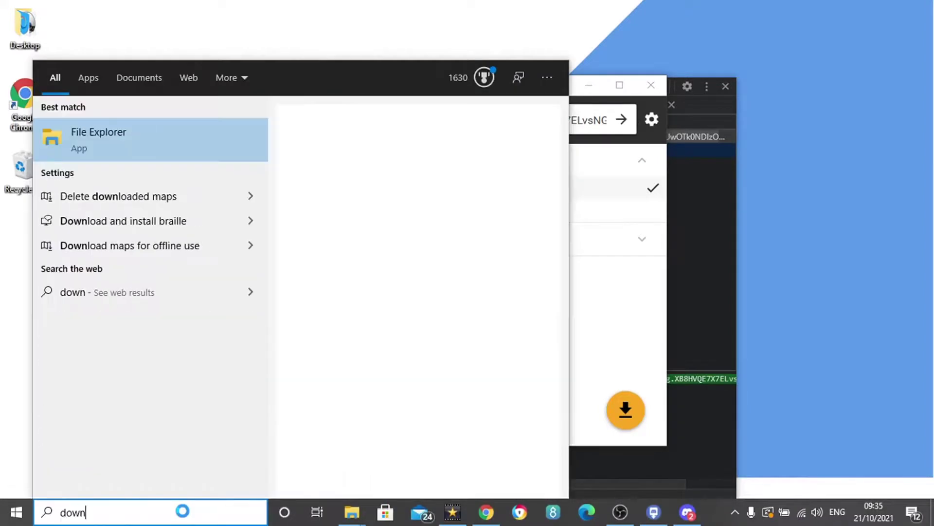
type("loads")
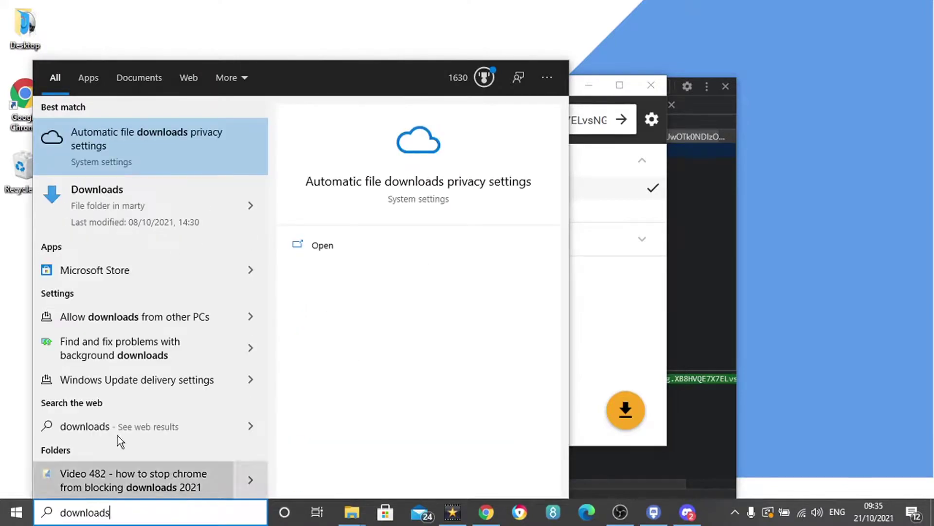
left_click(118, 203)
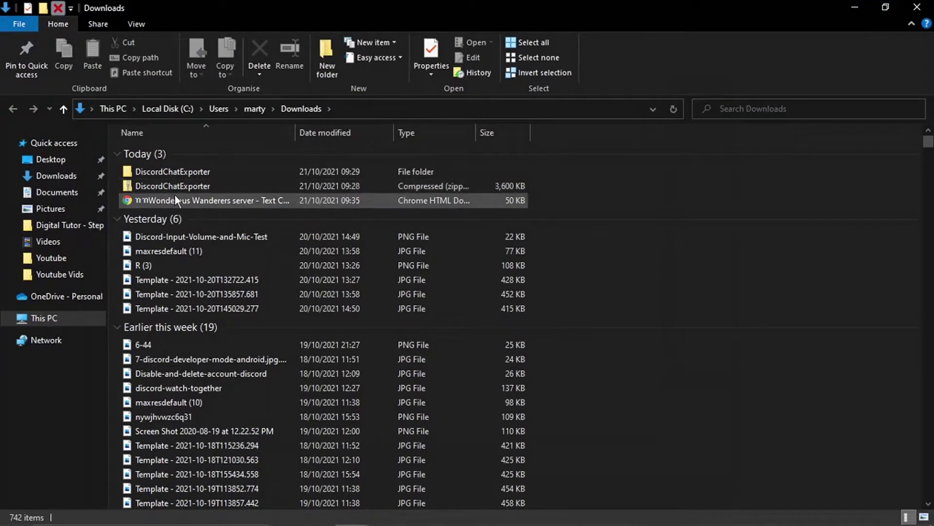
Step: Open the exported Wonderous Wanderers server HTML file in Google Chrome and look through the chat messages
left_click(213, 204)
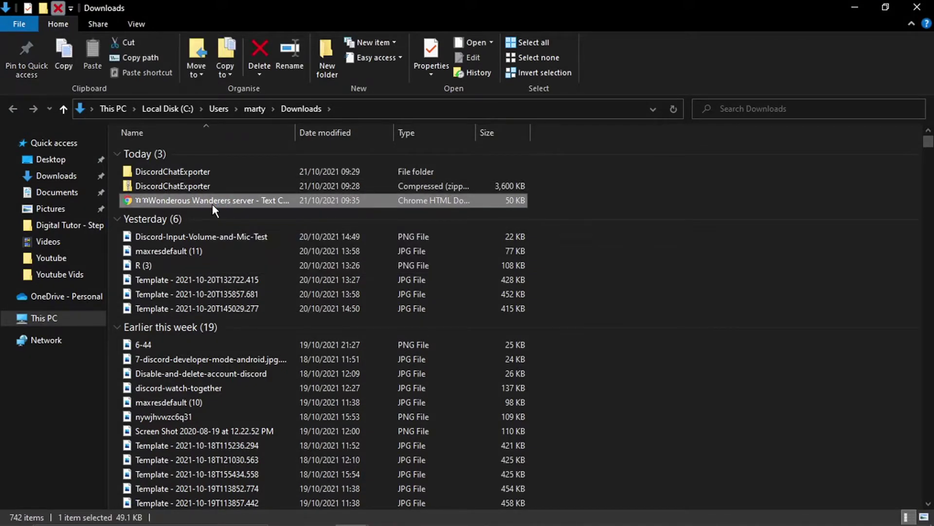
double_click(212, 203)
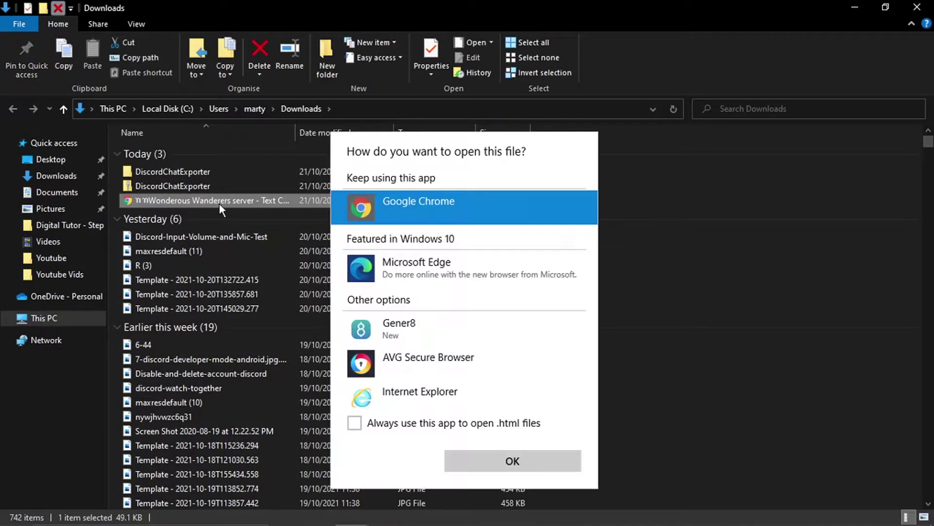
left_click(398, 193)
left_click(506, 456)
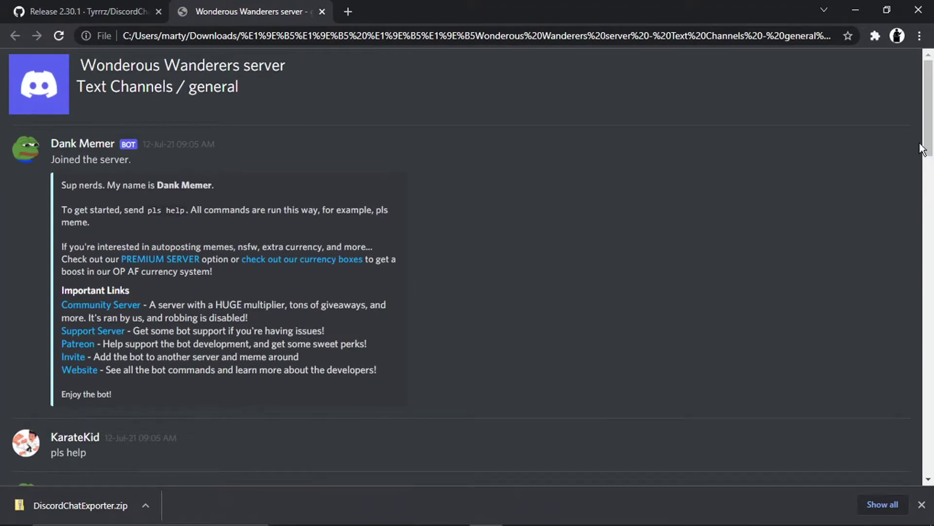
left_click_drag(929, 138, 931, 100)
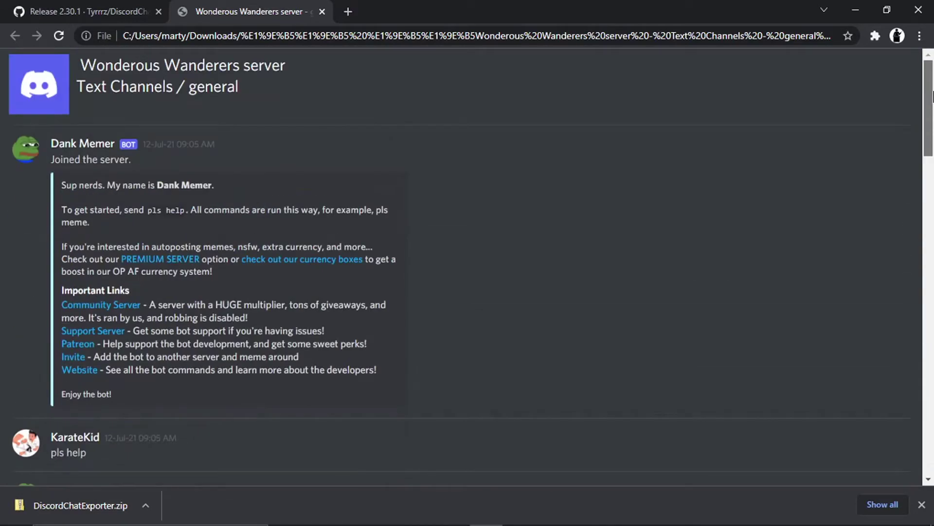
left_click(933, 216)
left_click_drag(932, 216, 933, 98)
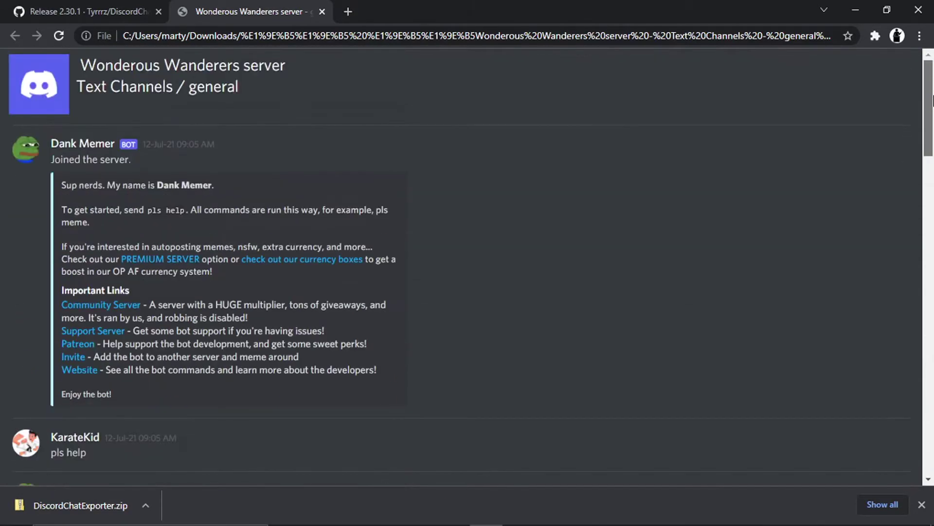